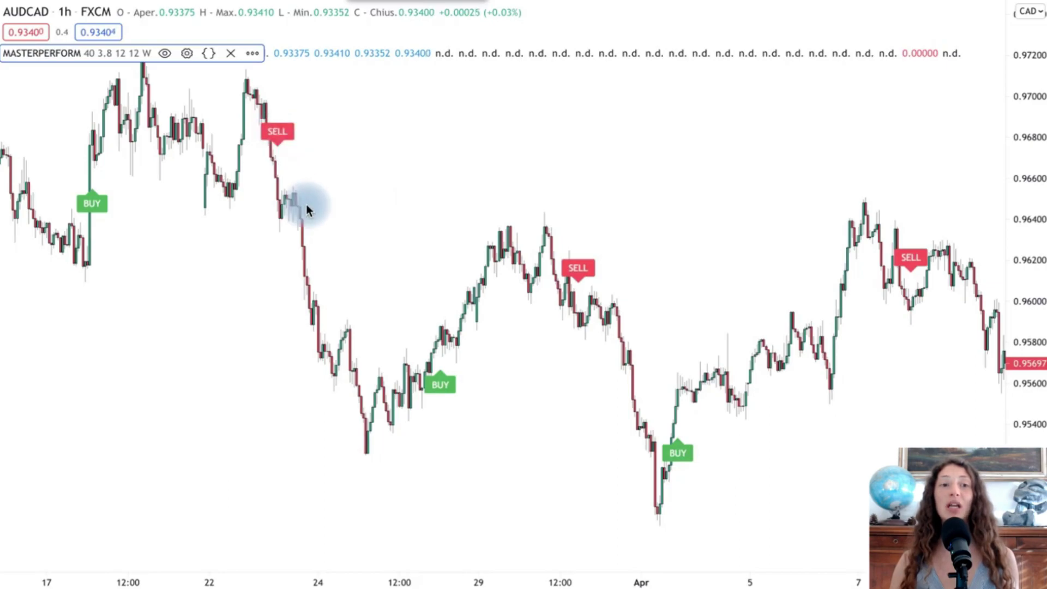
Step: Open the MASTERPERFORM indicator settings from its legend on the AUDCAD 1h chart
left_click(187, 53)
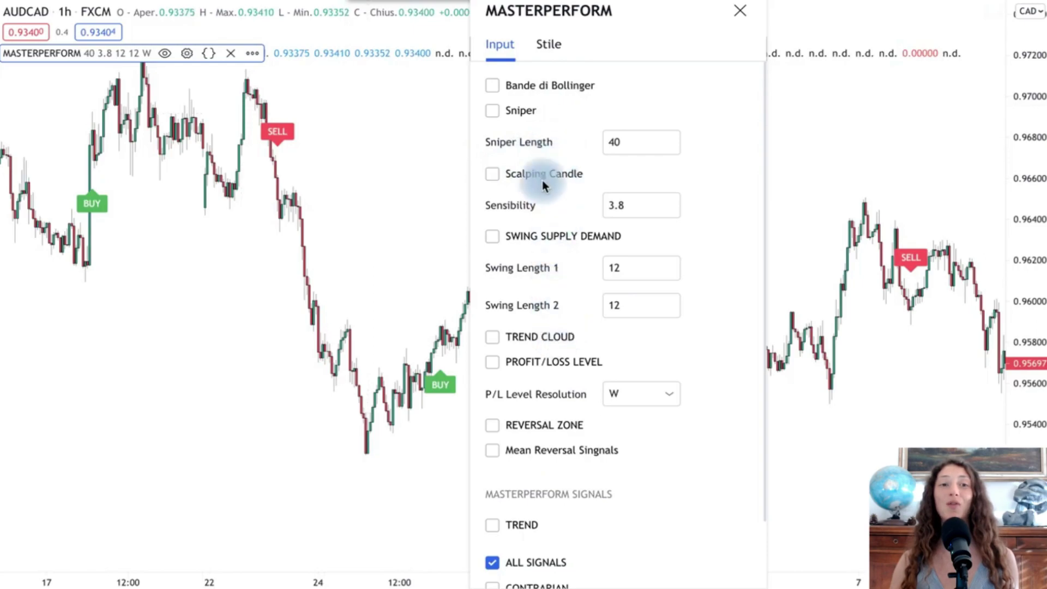
Step: Enable TREND CLOUD in the MASTERPERFORM inputs and close the settings dialog
scroll(541, 379, "down", 2)
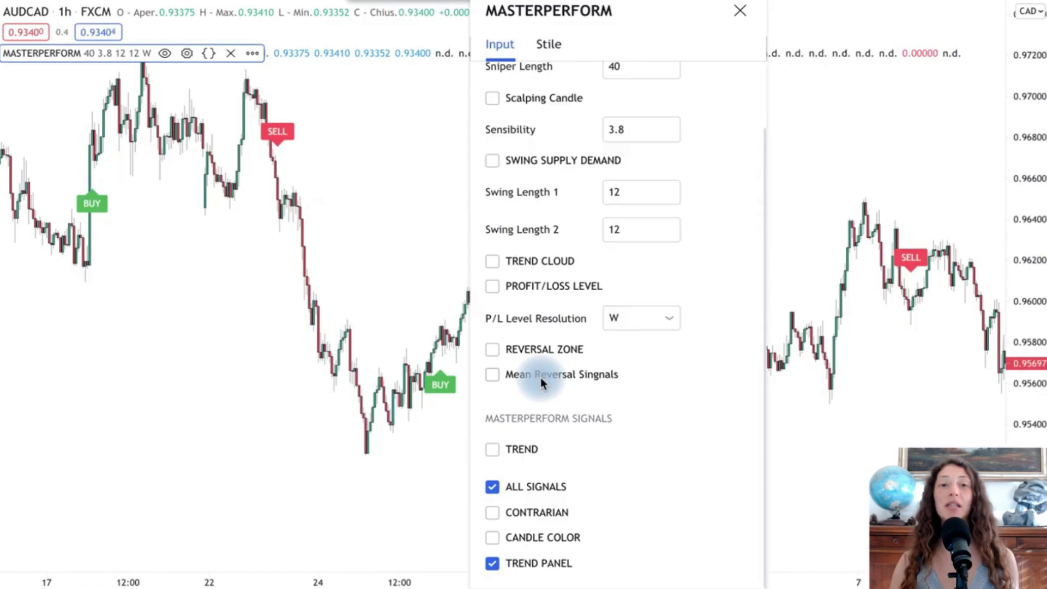
scroll(541, 377, "up", 2)
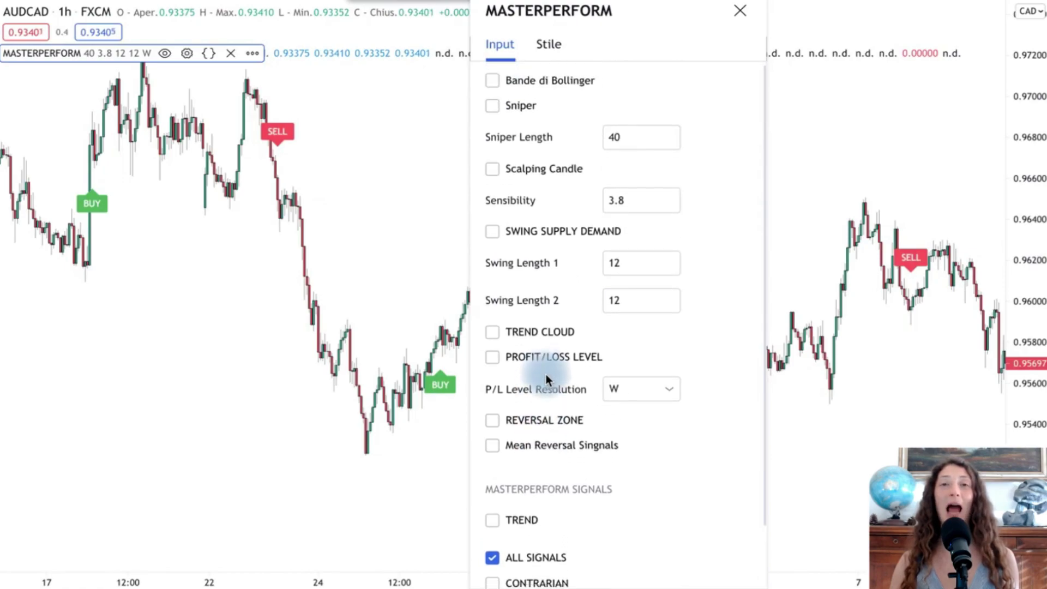
scroll(545, 374, "down", 1)
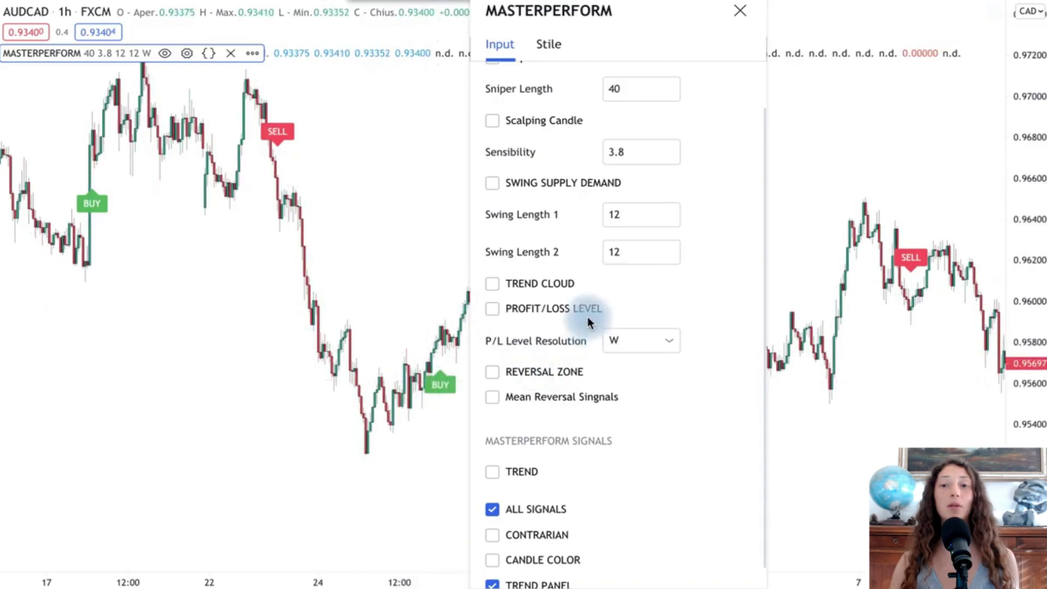
left_click(542, 284)
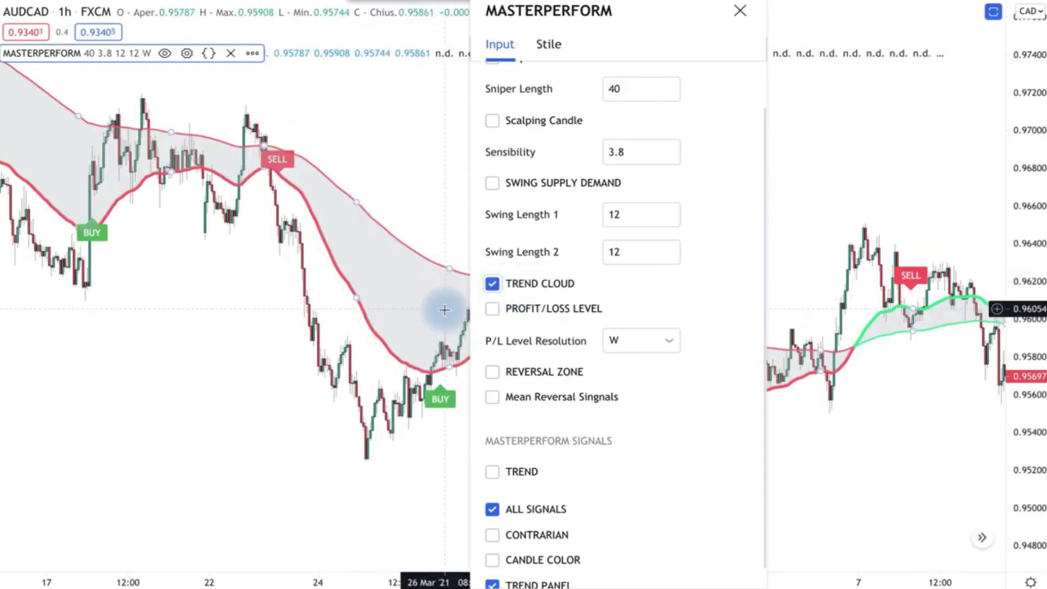
left_click(740, 13)
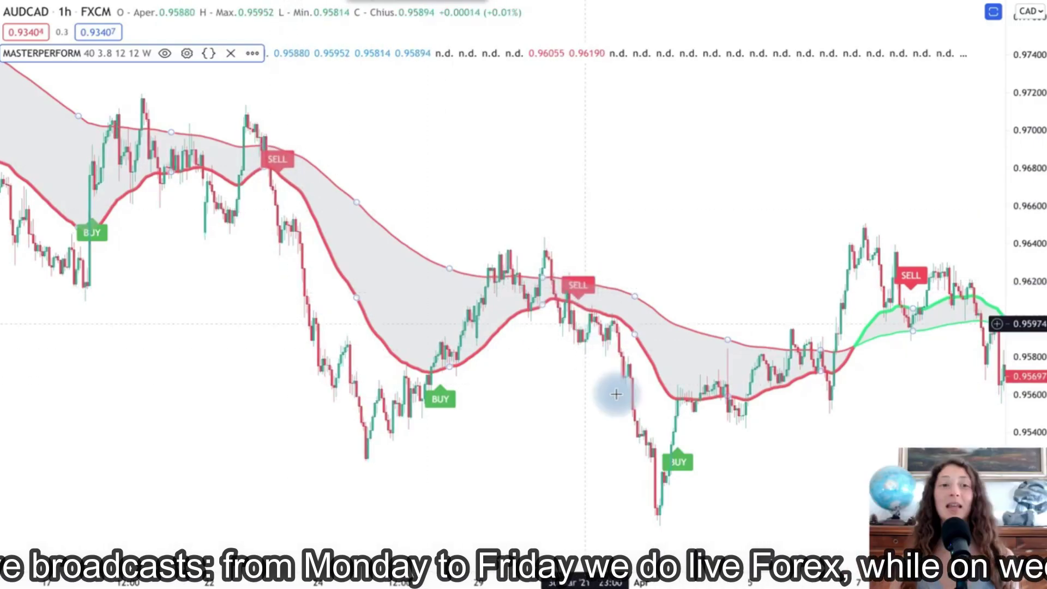
Step: Scroll the chart forward through April, then reopen MASTERPERFORM settings at the signals section
scroll(717, 350, "right", 10)
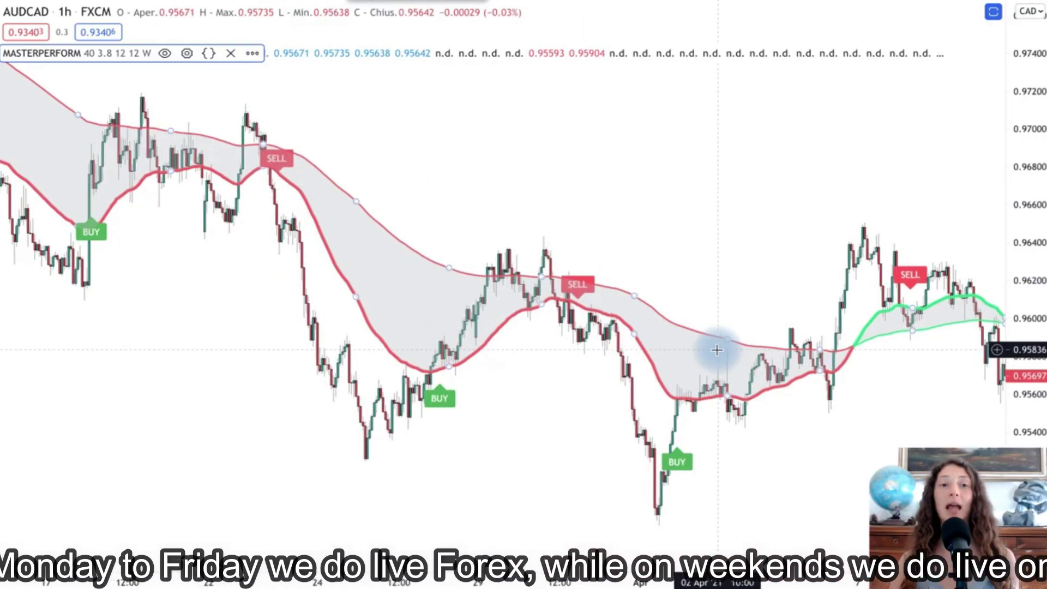
scroll(883, 349, "right", 5)
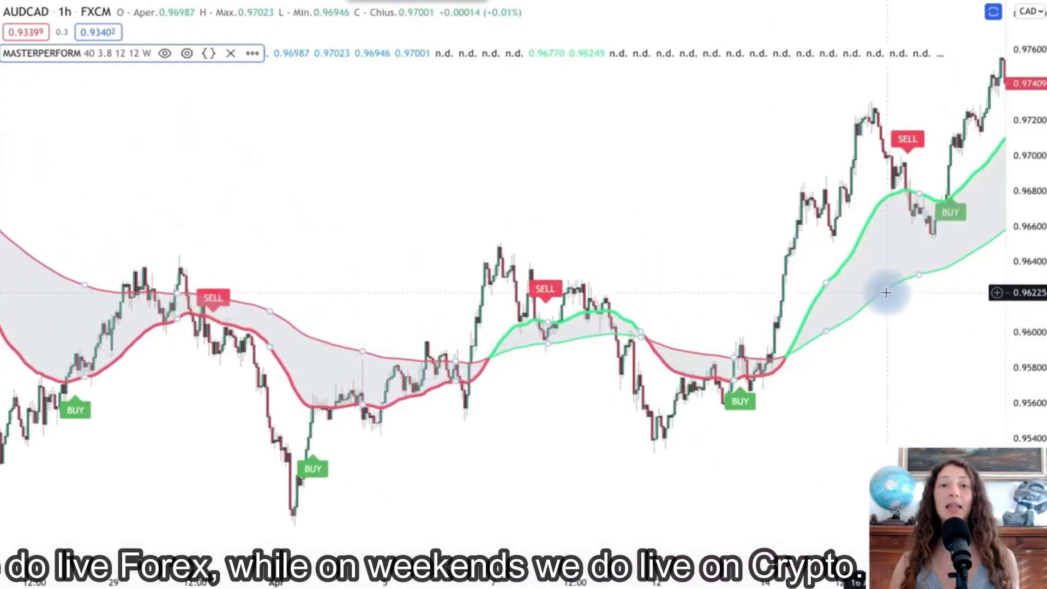
scroll(884, 296, "right", 5)
scroll(883, 296, "right", 5)
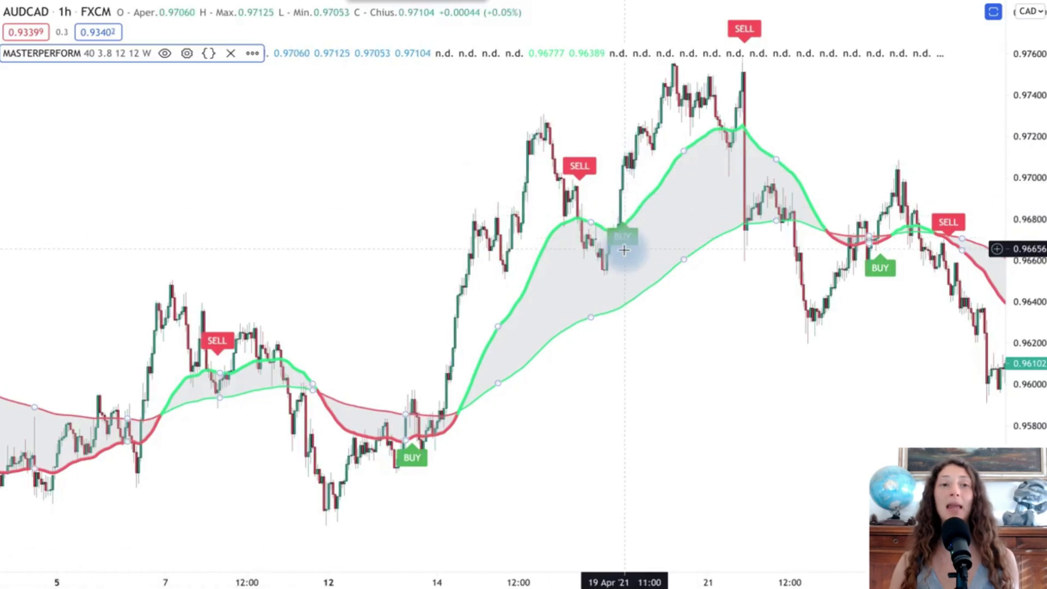
left_click(187, 54)
scroll(585, 368, "down", 2)
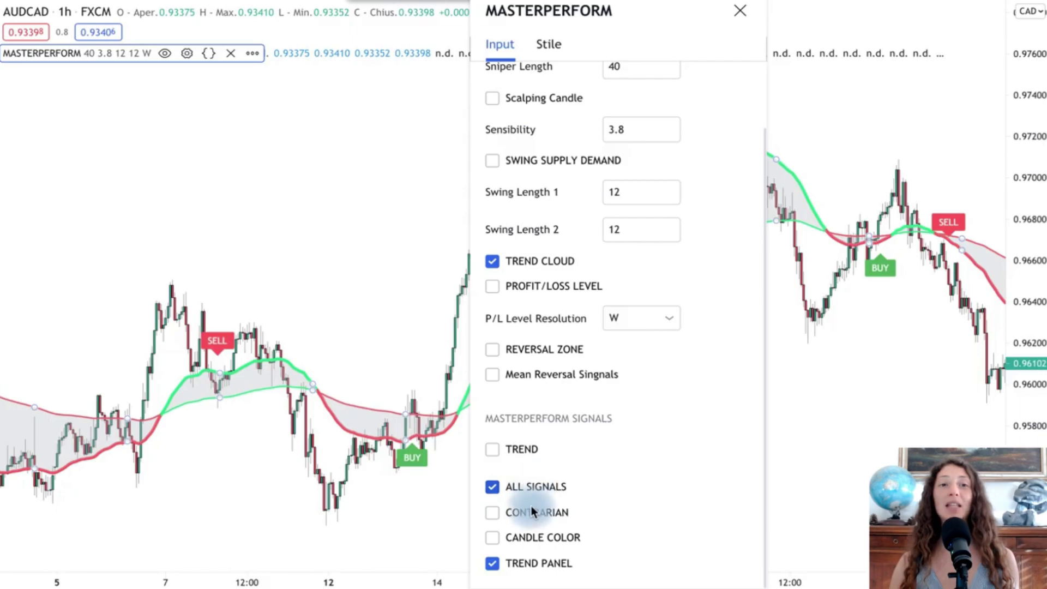
Step: Switch MASTERPERFORM signals from ALL SIGNALS to TREND only and close the settings
left_click(522, 449)
left_click(524, 486)
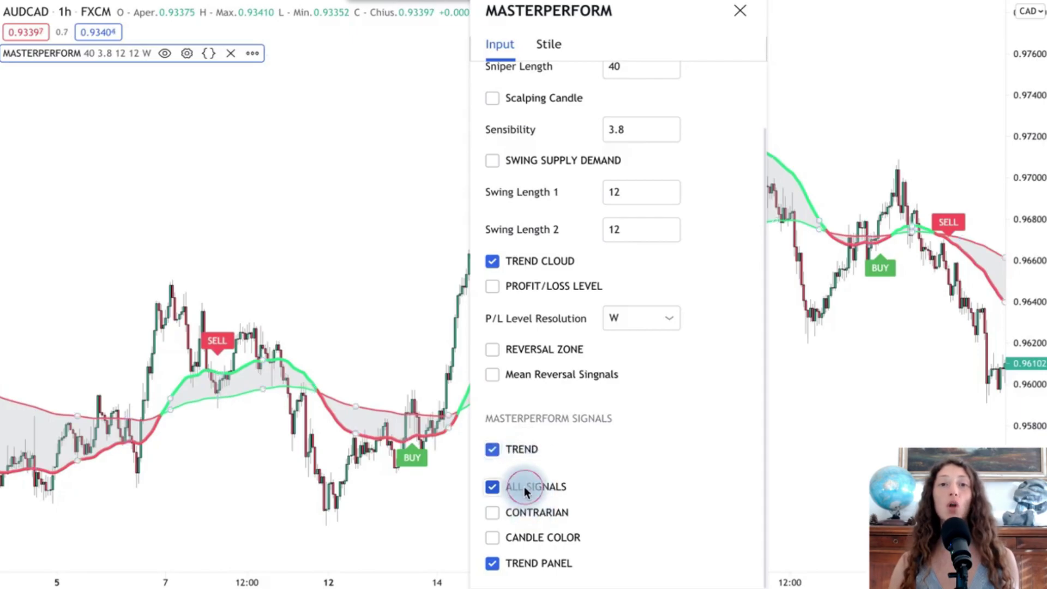
left_click(739, 12)
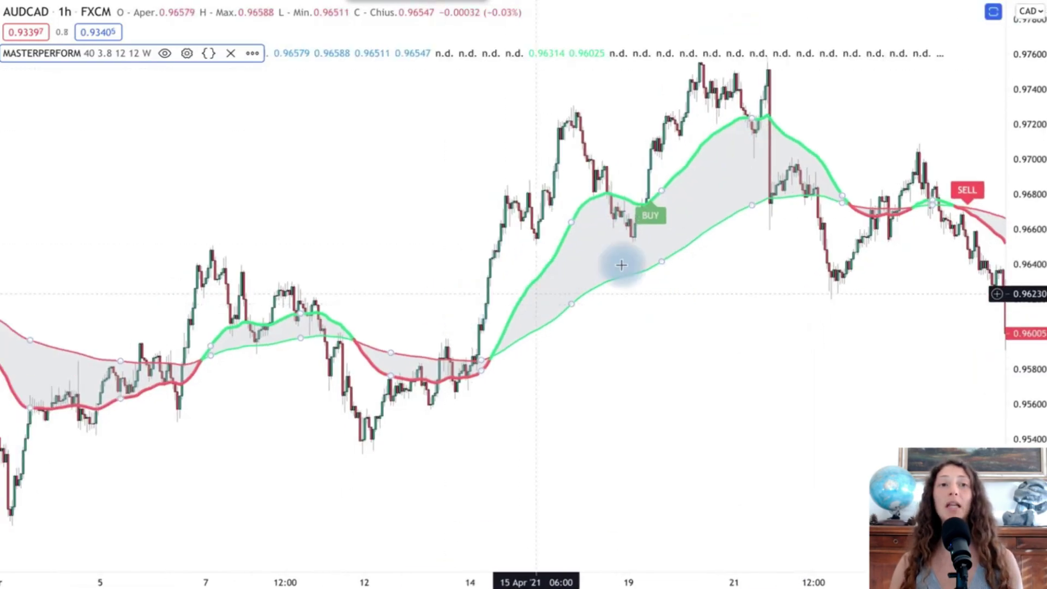
Step: Scroll the chart back to early March 2021 dates
scroll(575, 252, "left", 10)
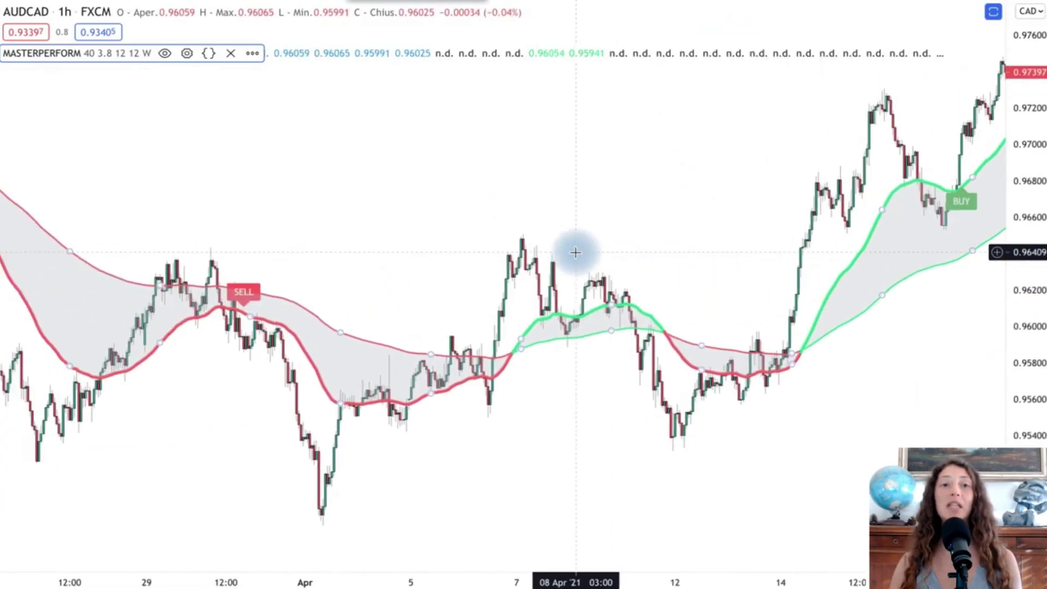
scroll(499, 257, "left", 10)
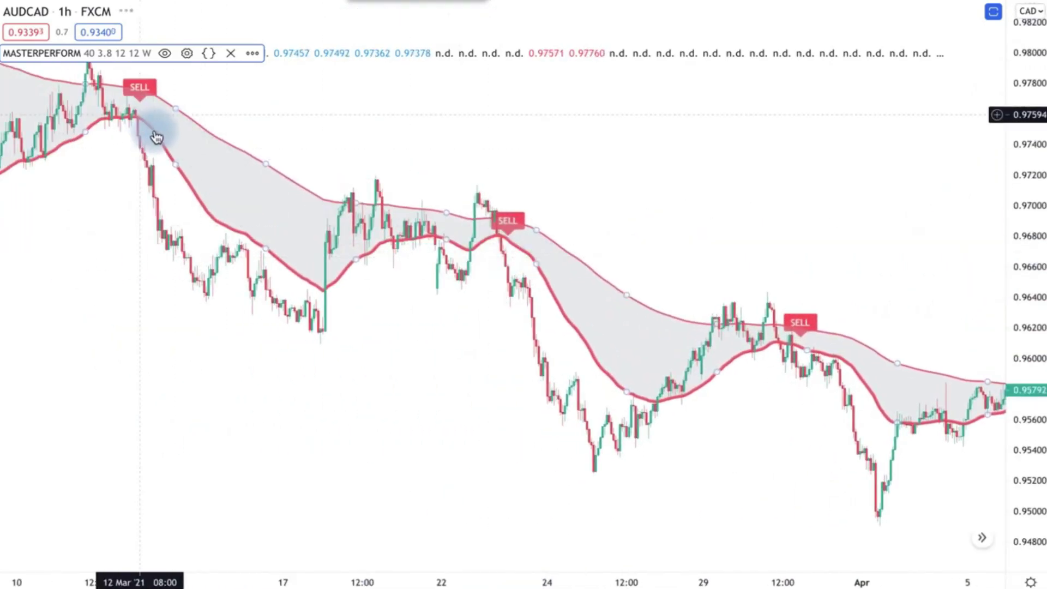
scroll(175, 139, "left", 5)
scroll(177, 136, "left", 10)
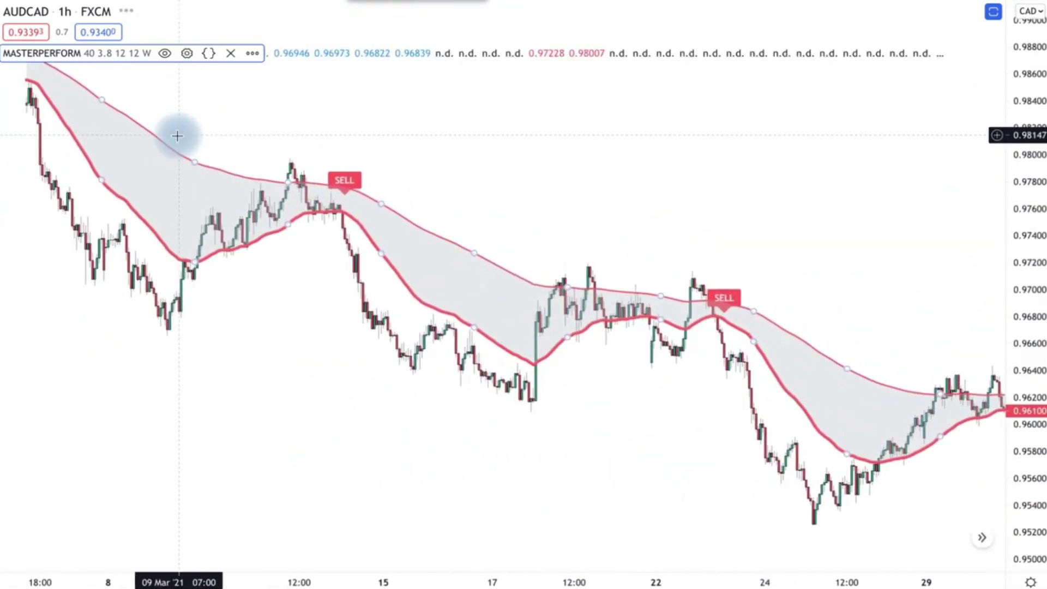
scroll(177, 135, "left", 2)
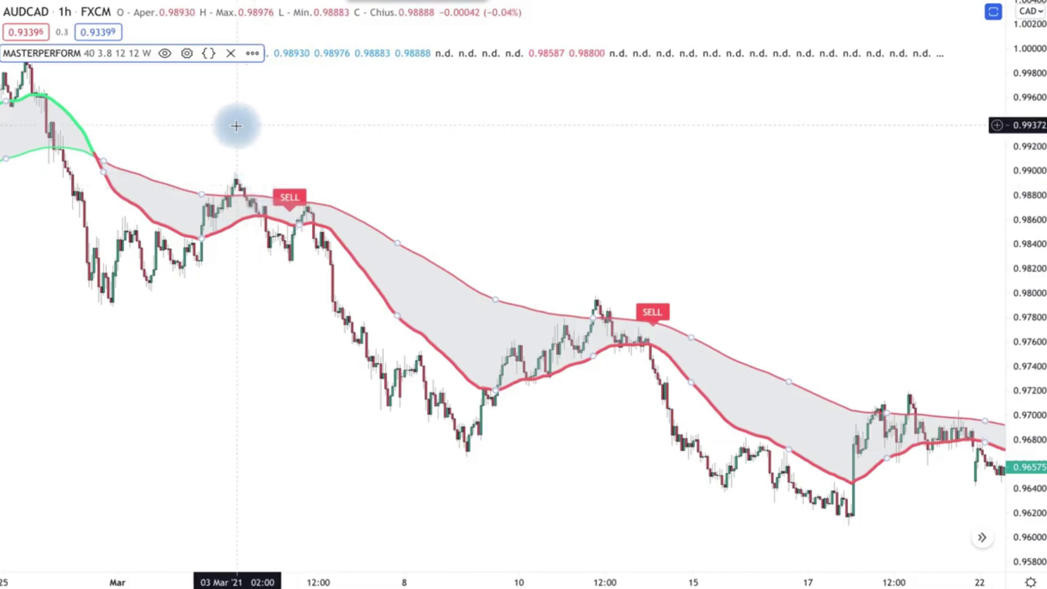
scroll(233, 123, "left", 2)
Step: Turn on PROFIT/LOSS LEVEL in MASTERPERFORM settings and deselect the indicator
left_click(187, 55)
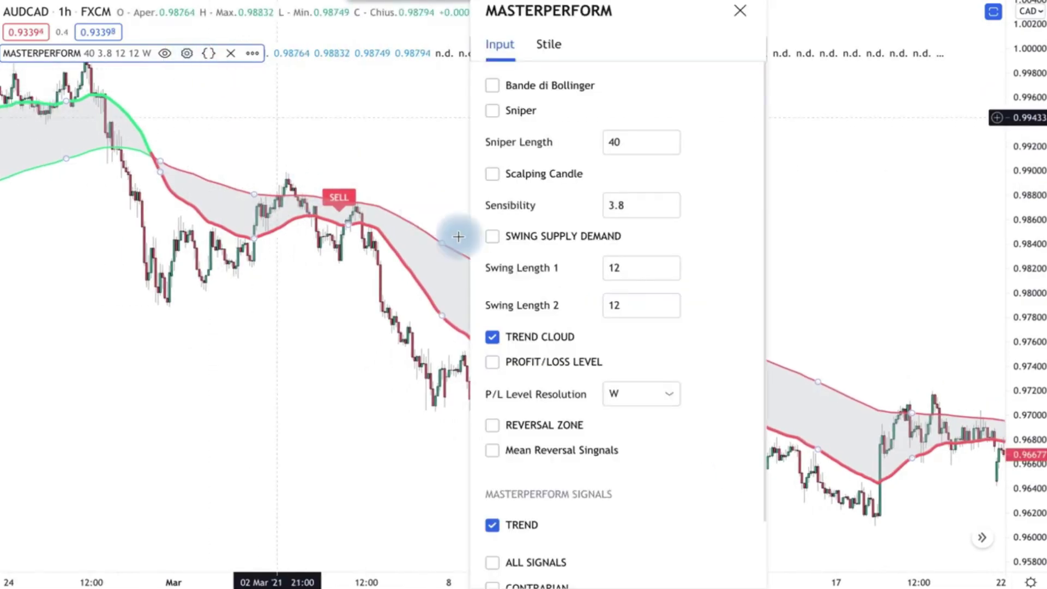
left_click(567, 362)
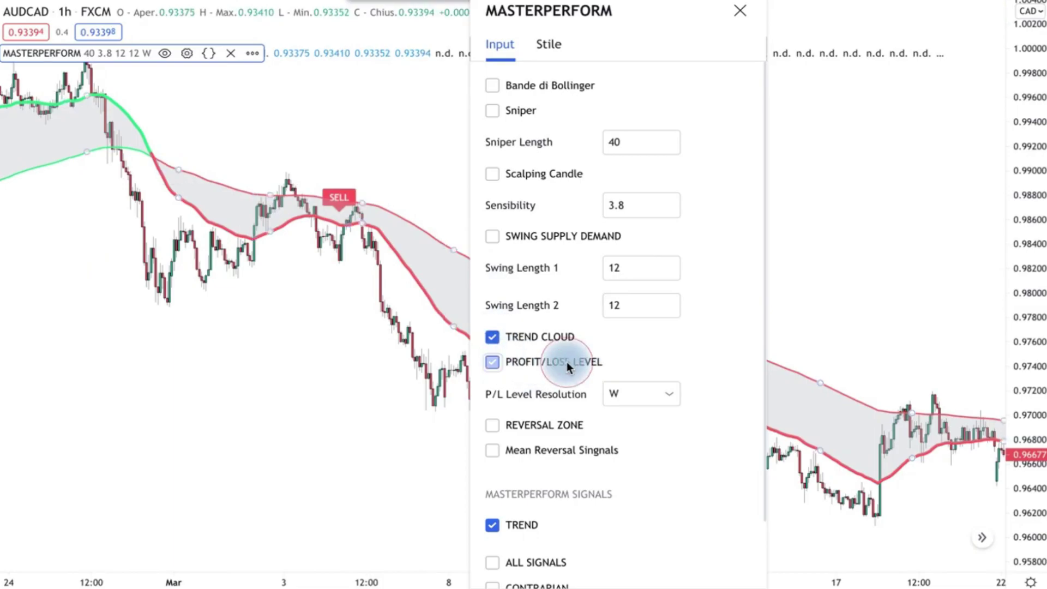
left_click(719, 587)
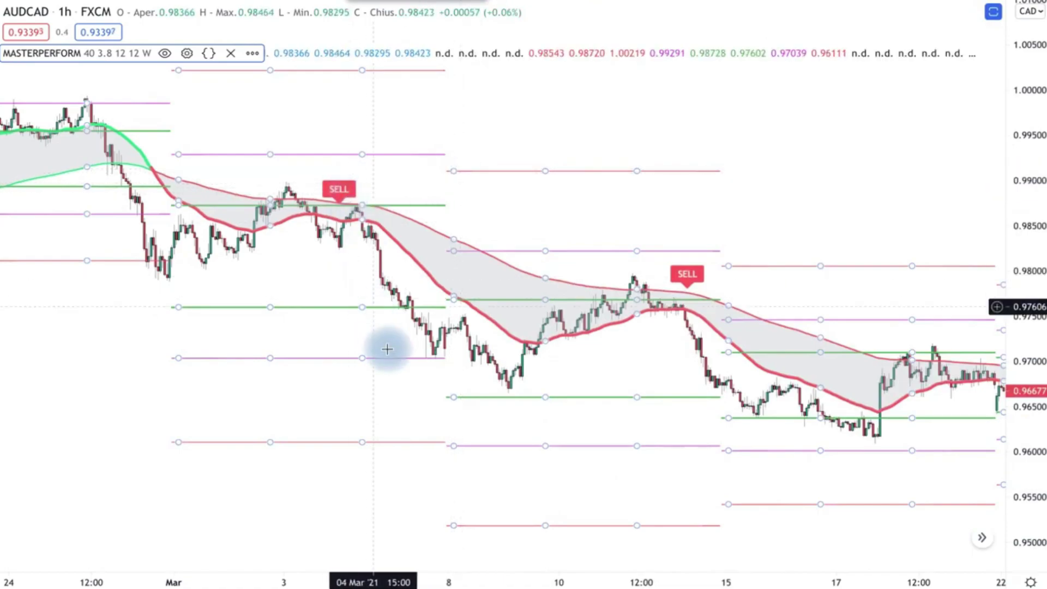
left_click(600, 210)
Step: Pan the chart toward later bars, following the bearish cloud into early April
scroll(625, 287, "right", 10)
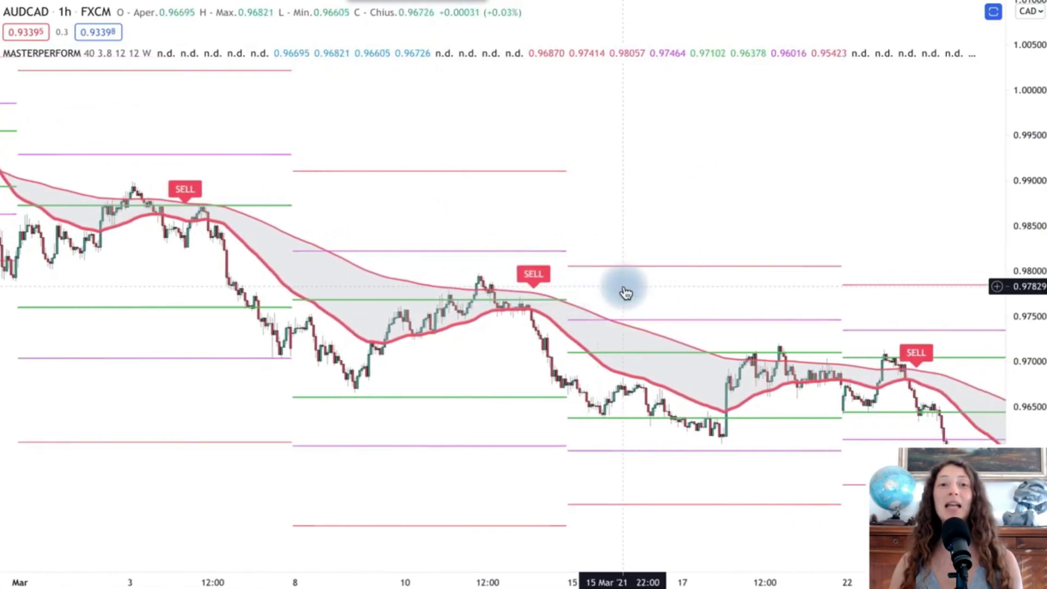
scroll(626, 293, "right", 15)
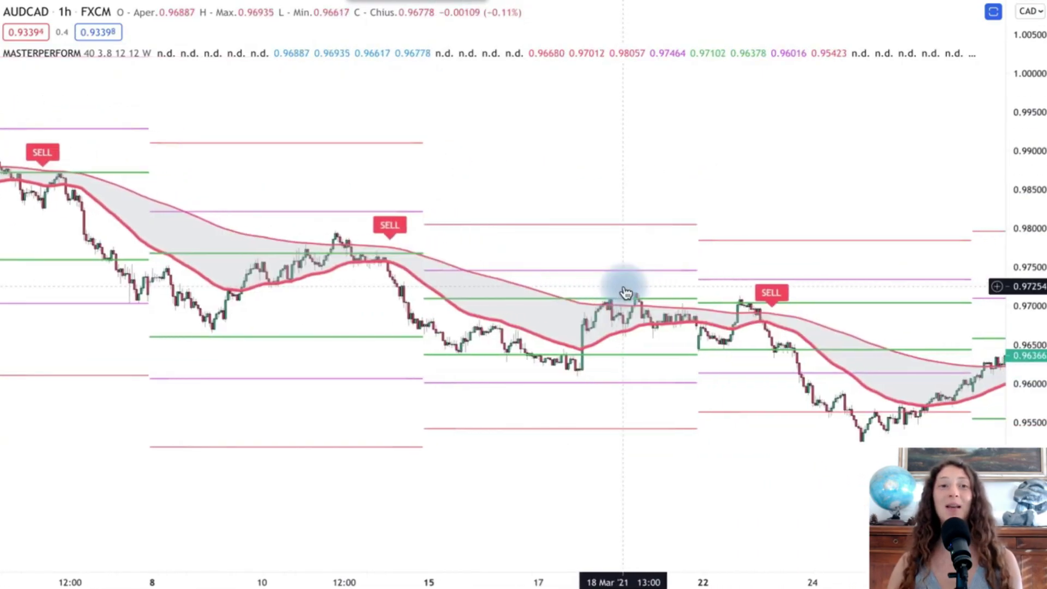
left_click_drag(626, 293, 611, 294)
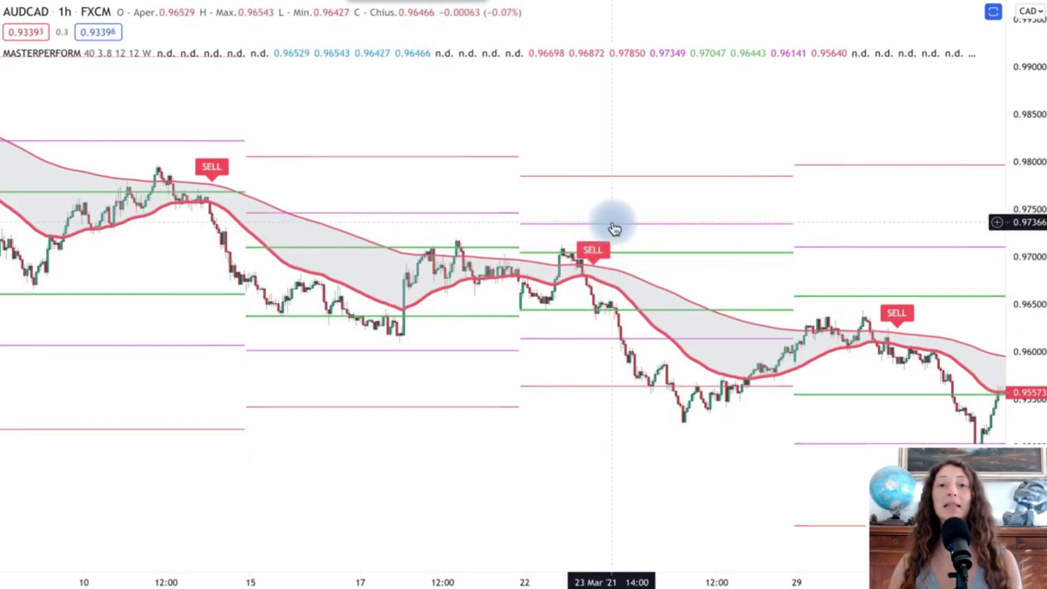
scroll(615, 228, "right", 3)
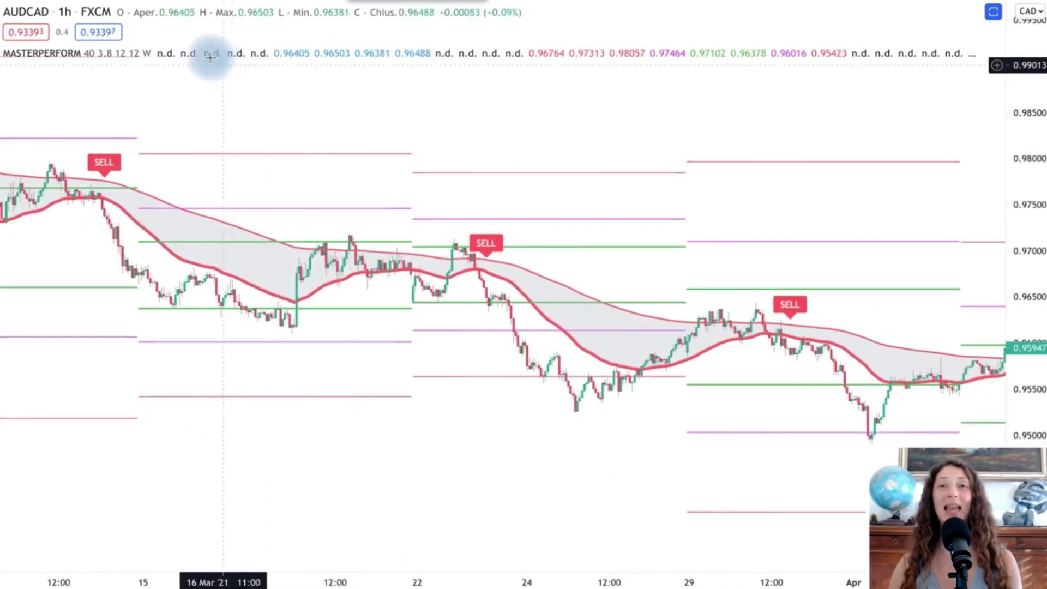
Step: Replace PROFIT/LOSS LEVEL with REVERSAL ZONE in the MASTERPERFORM settings
left_click(189, 52)
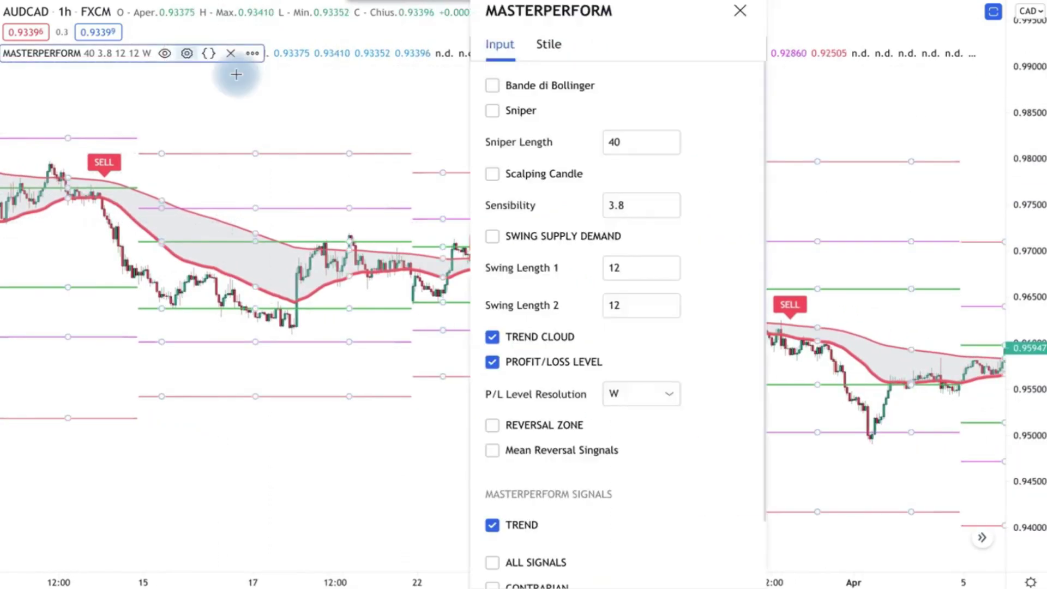
left_click(542, 362)
left_click(556, 428)
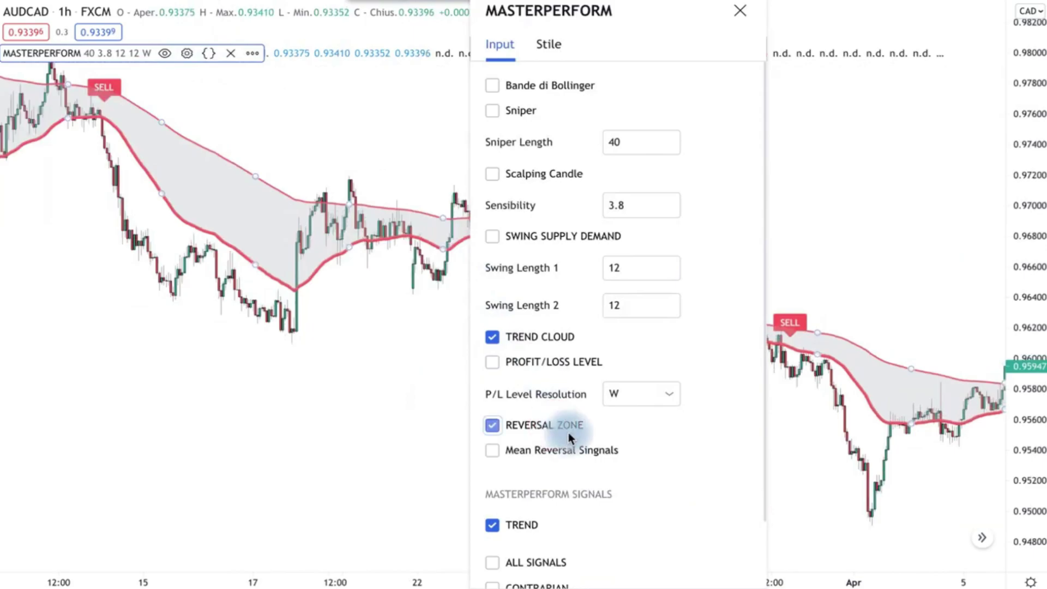
left_click(563, 382)
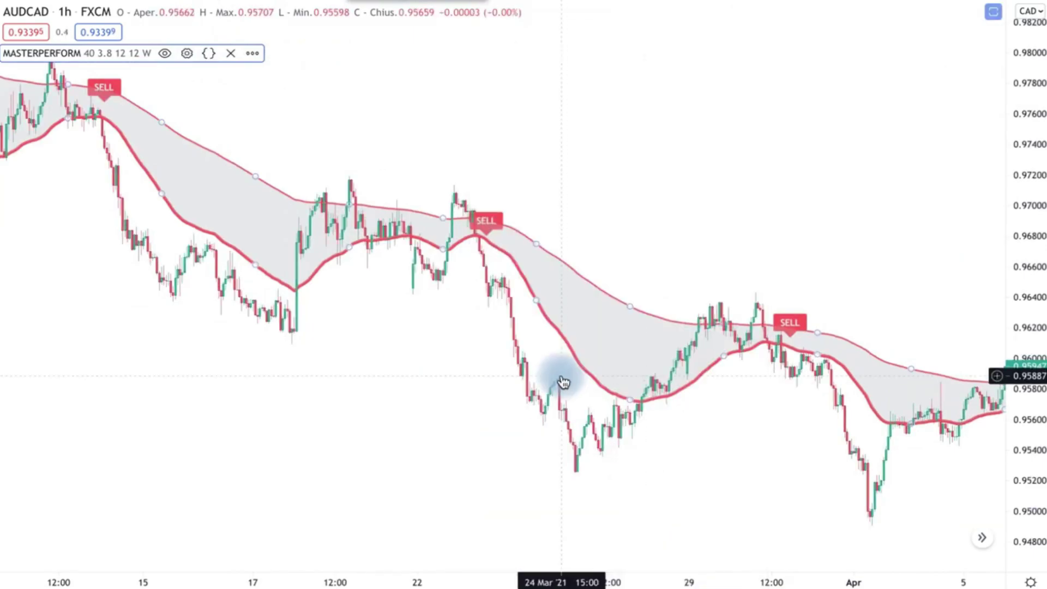
Step: Zoom and scroll the chart right to early April where the cloud turns green
scroll(564, 382, "down", 3)
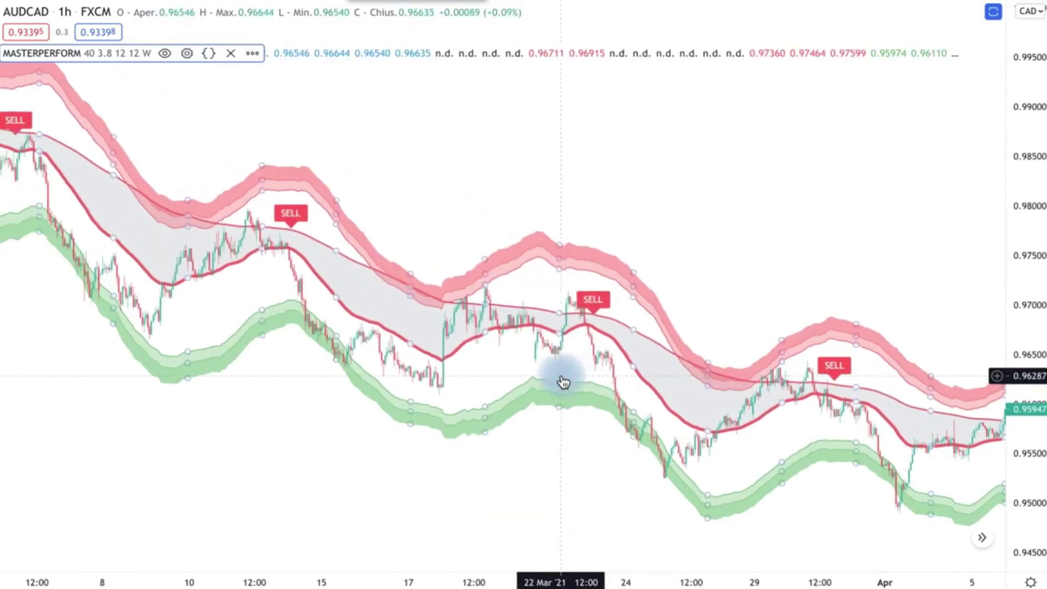
scroll(563, 381, "up", 5)
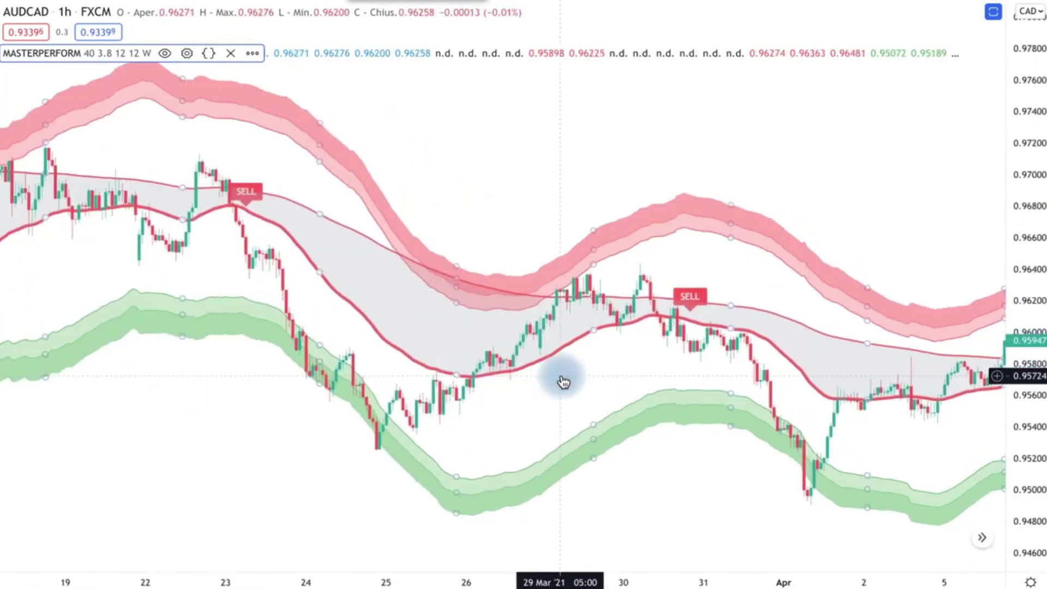
scroll(563, 382, "right", 5)
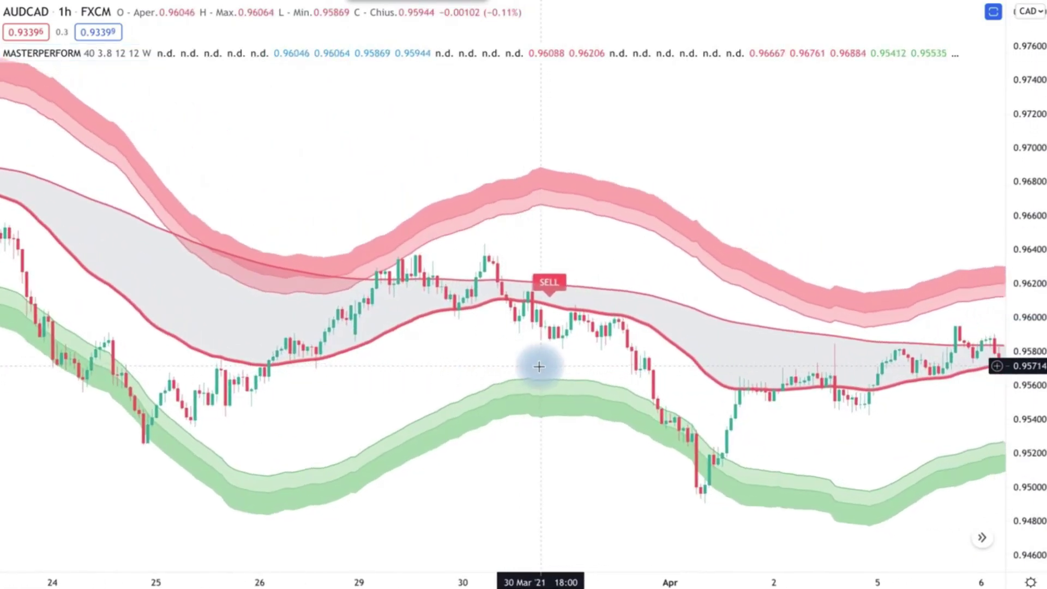
scroll(539, 366, "right", 5)
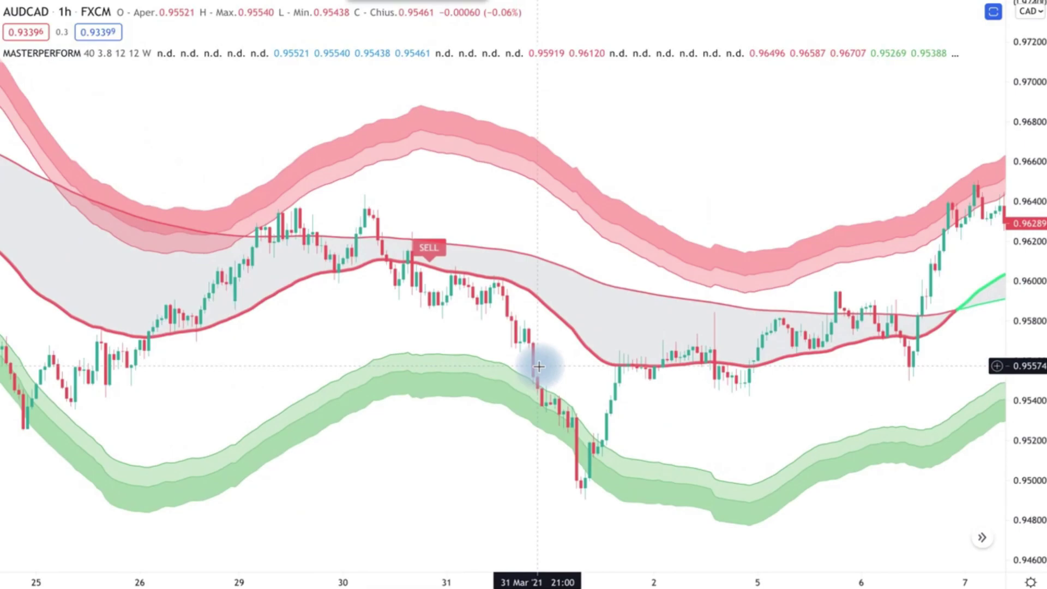
scroll(539, 366, "left", 8)
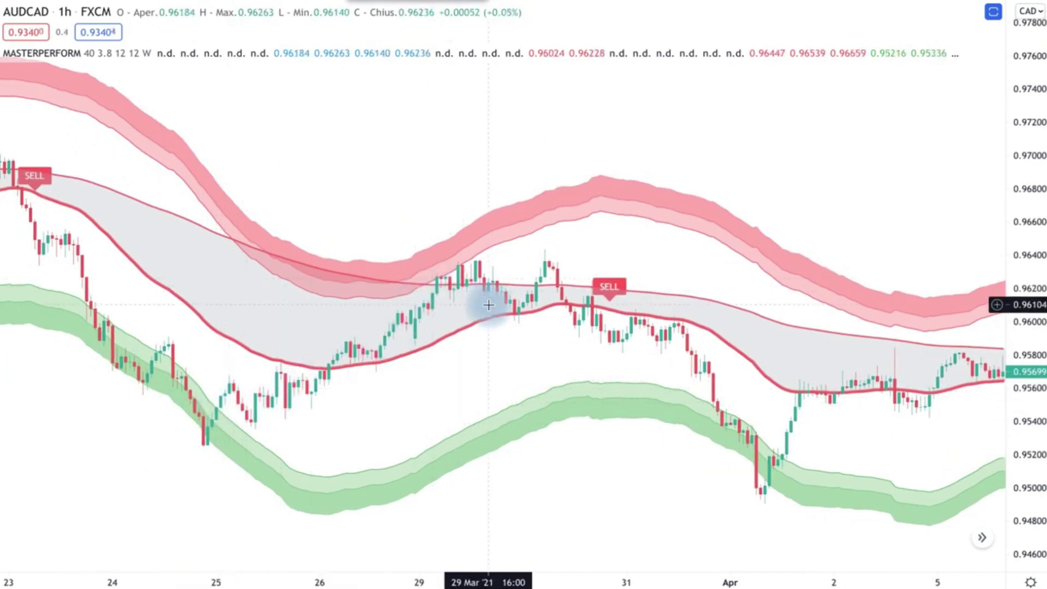
scroll(480, 303, "right", 2)
scroll(479, 304, "right", 20)
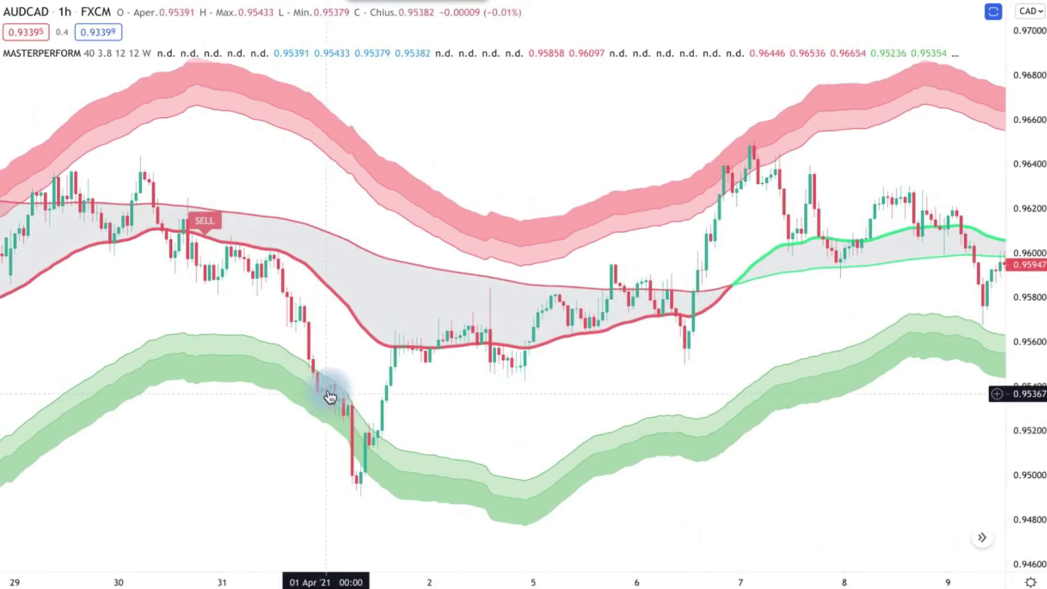
mouse_move(157, 55)
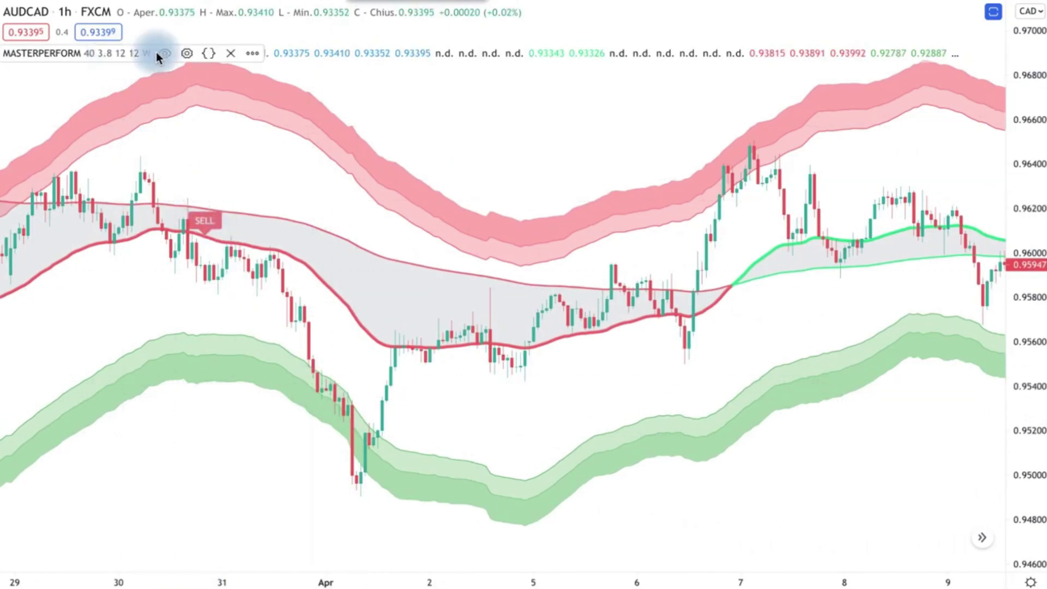
Step: Tick Bande di Bollinger in MASTERPERFORM inputs, close the dialog and deselect the indicator
left_click(188, 53)
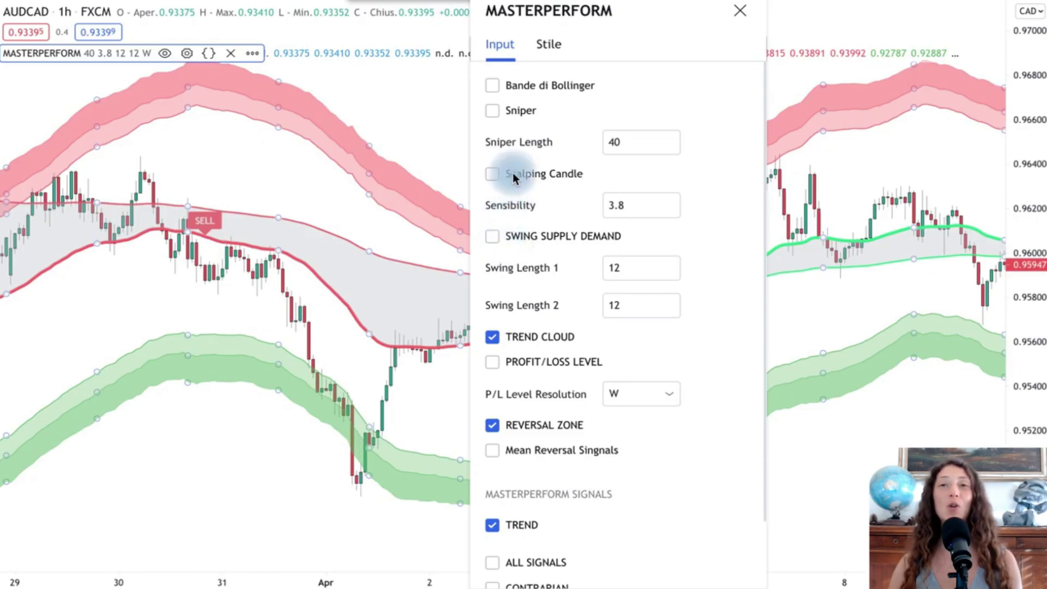
left_click(529, 86)
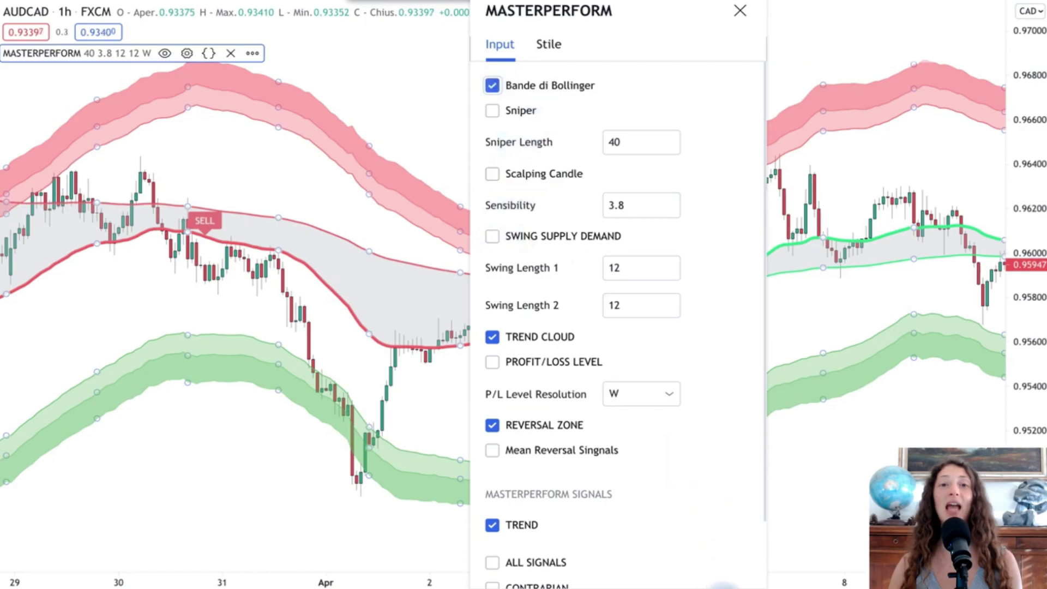
left_click(724, 587)
left_click(175, 316)
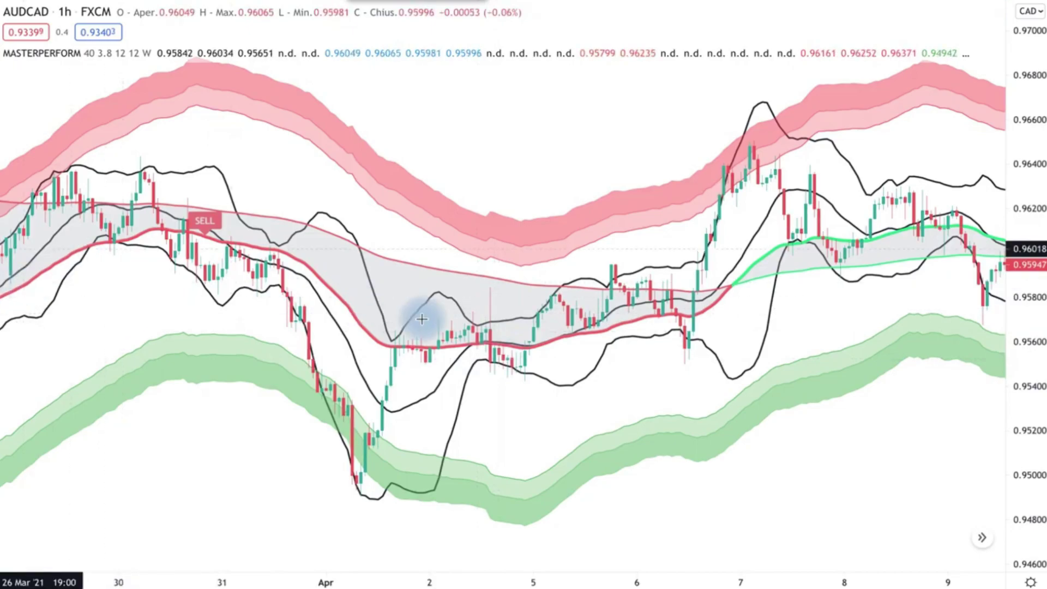
left_click(485, 332, "shift")
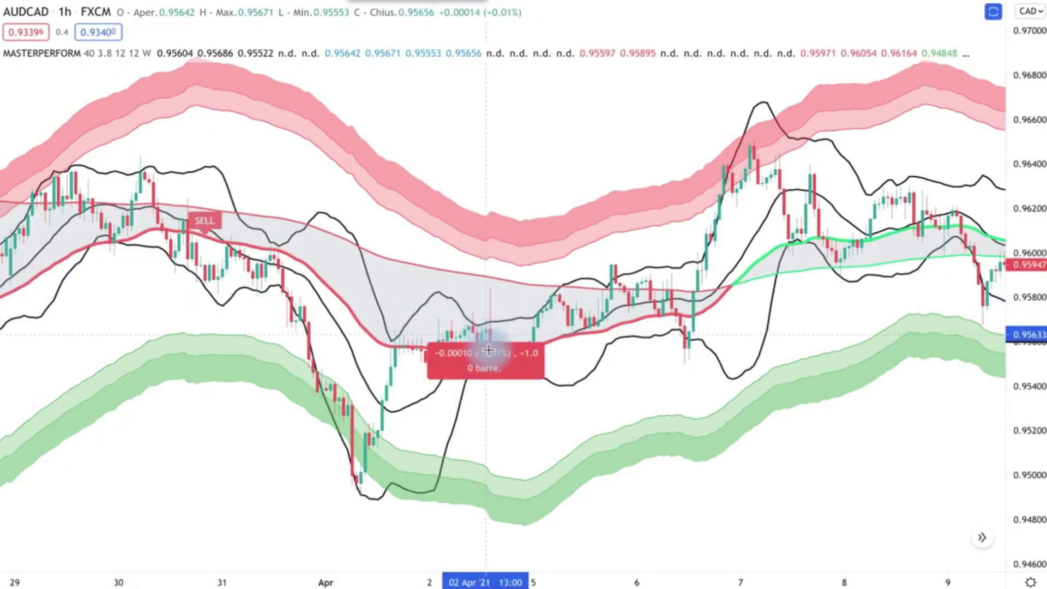
left_click(489, 354)
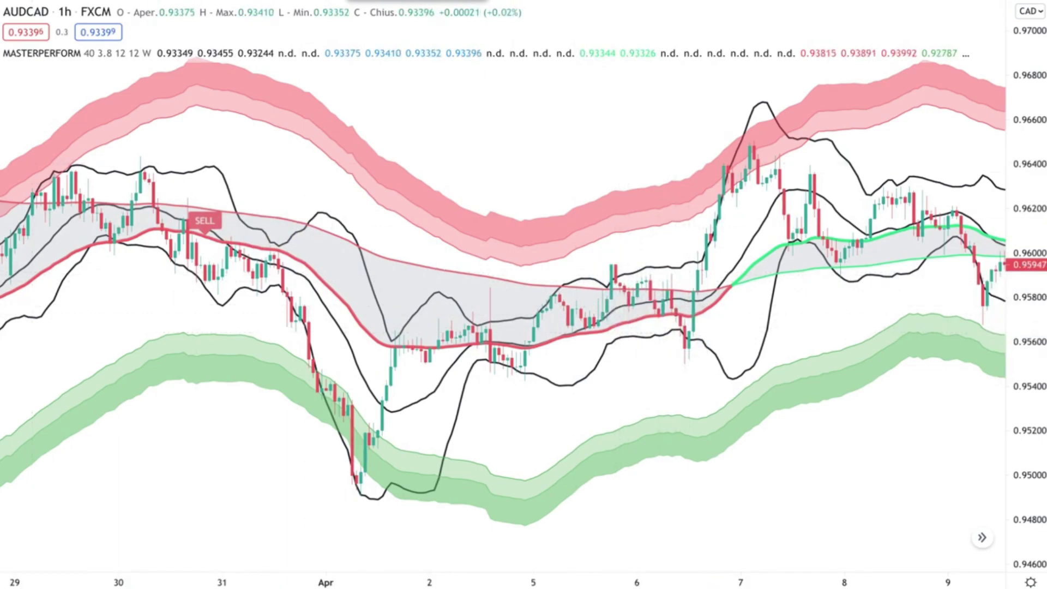
left_click_drag(624, 285, 632, 243)
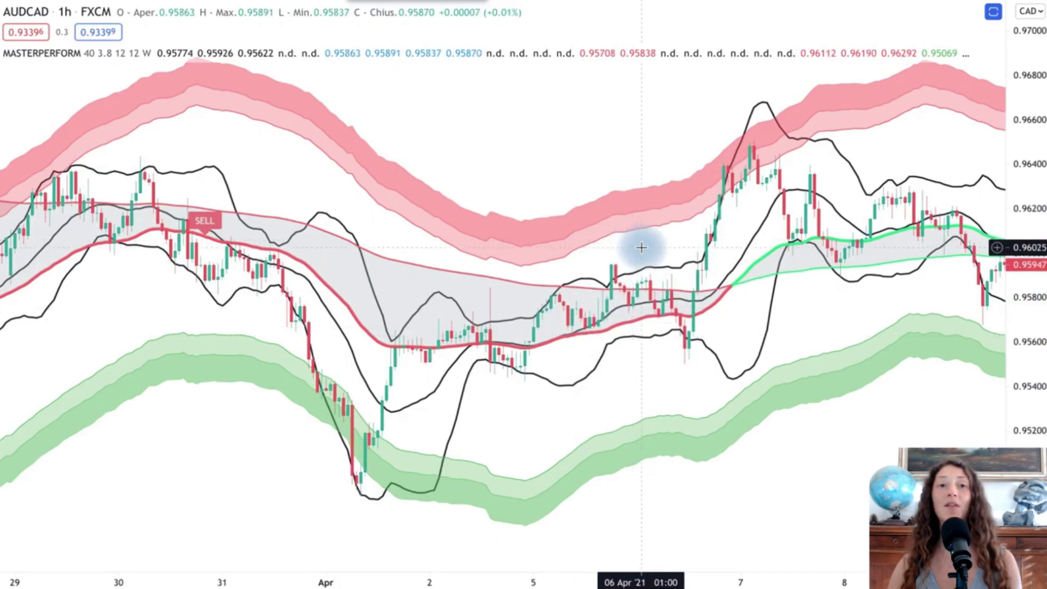
scroll(633, 246, "right", 5)
scroll(632, 246, "right", 10)
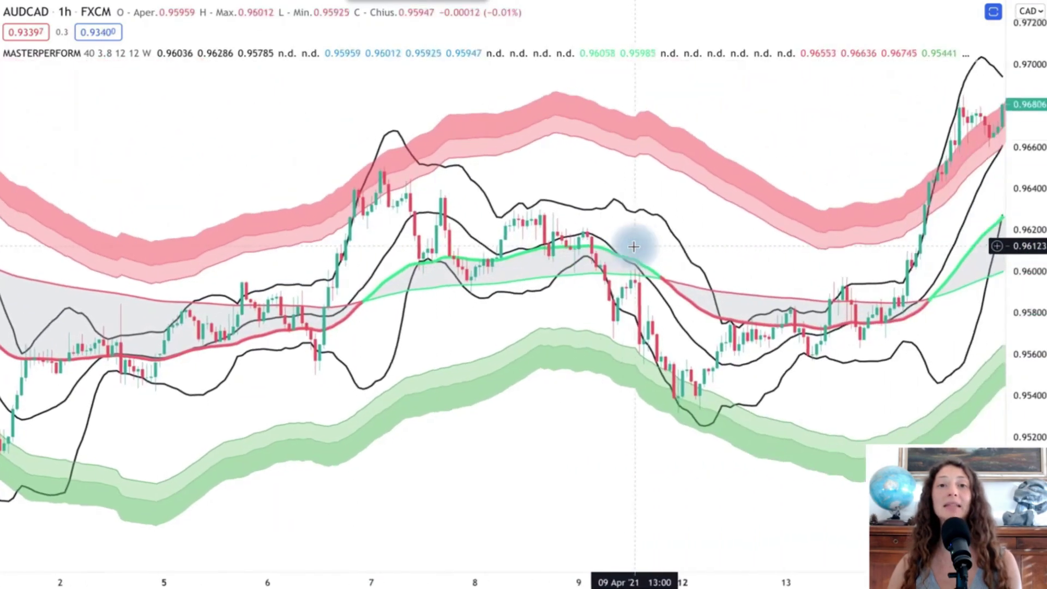
mouse_move(118, 58)
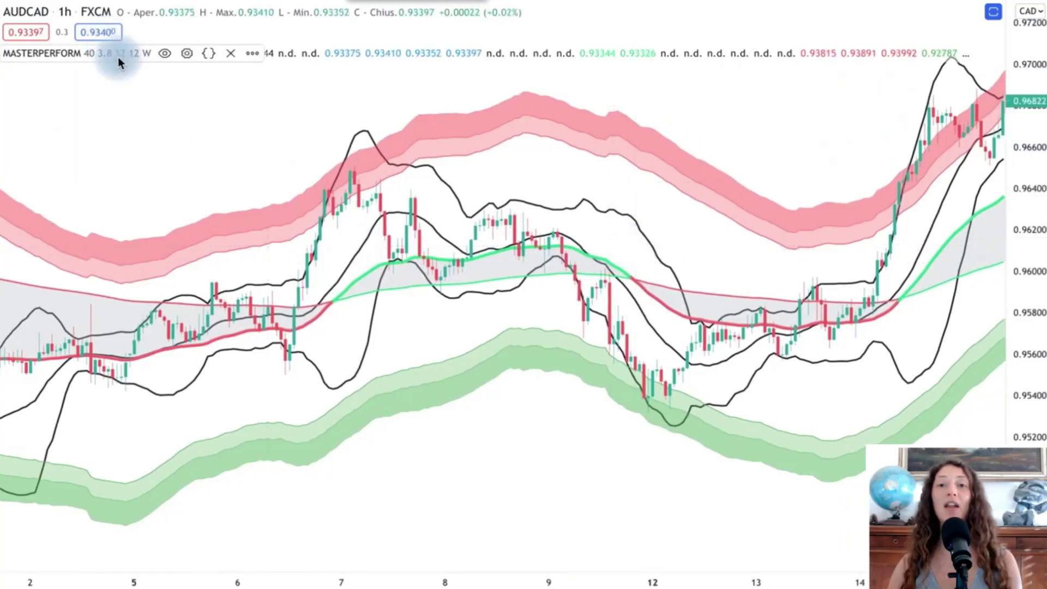
Step: Untick Bande di Bollinger in MASTERPERFORM settings and close the dialog
left_click(183, 56)
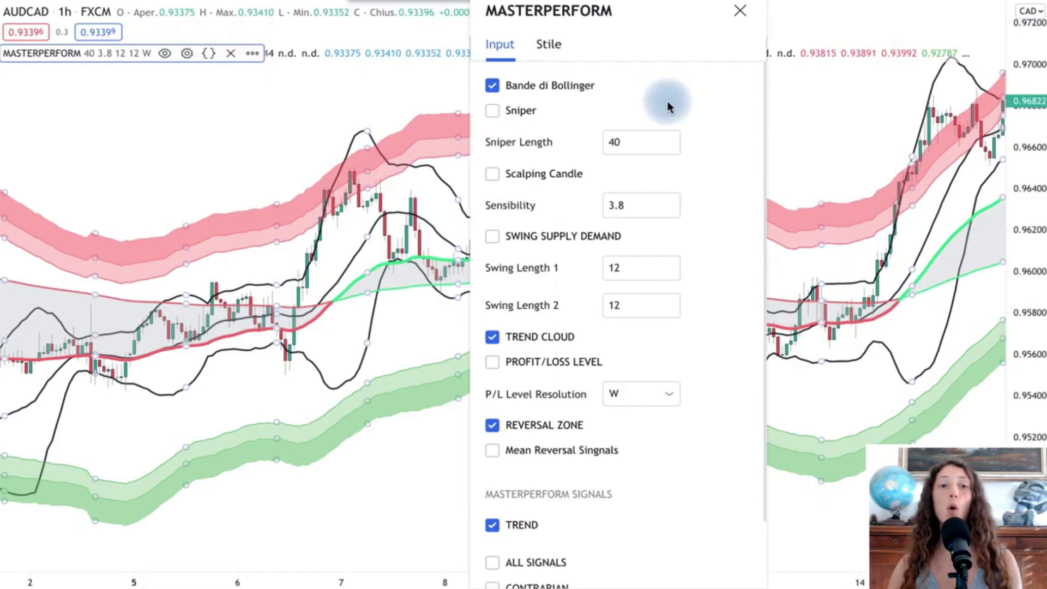
left_click(578, 87)
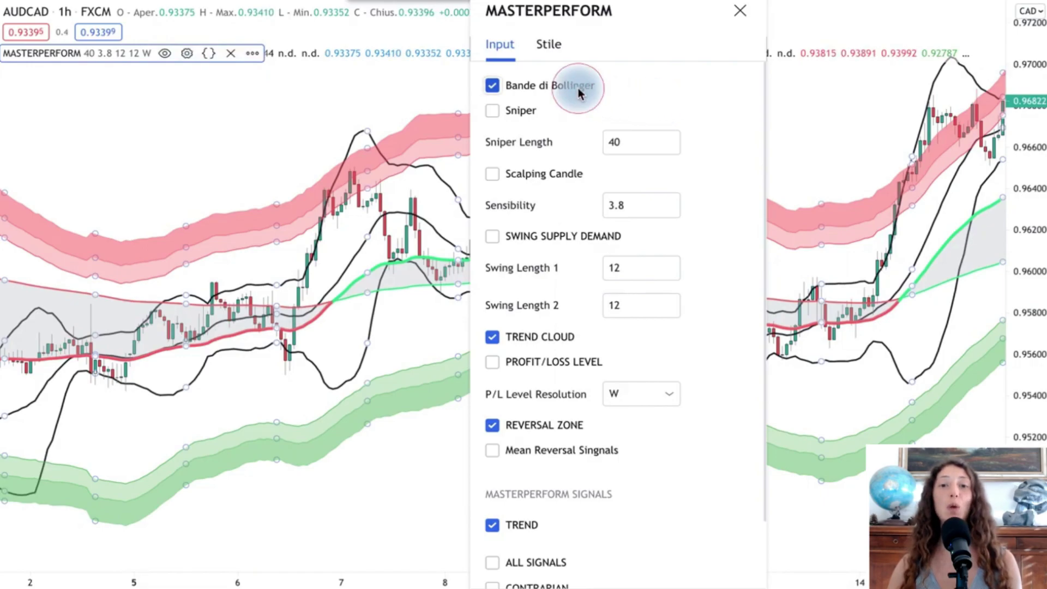
left_click(643, 211)
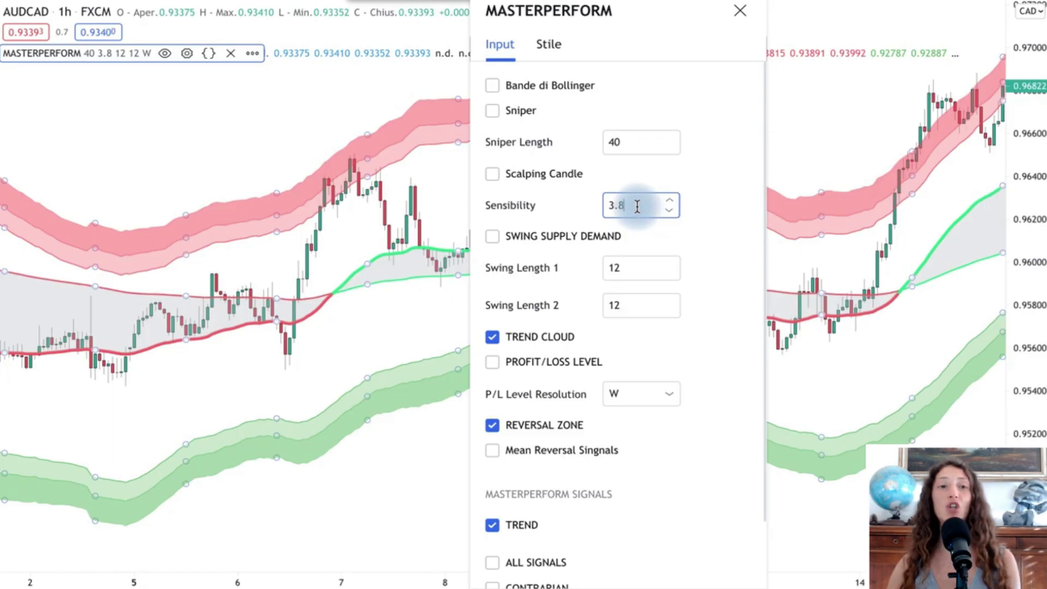
key("Return")
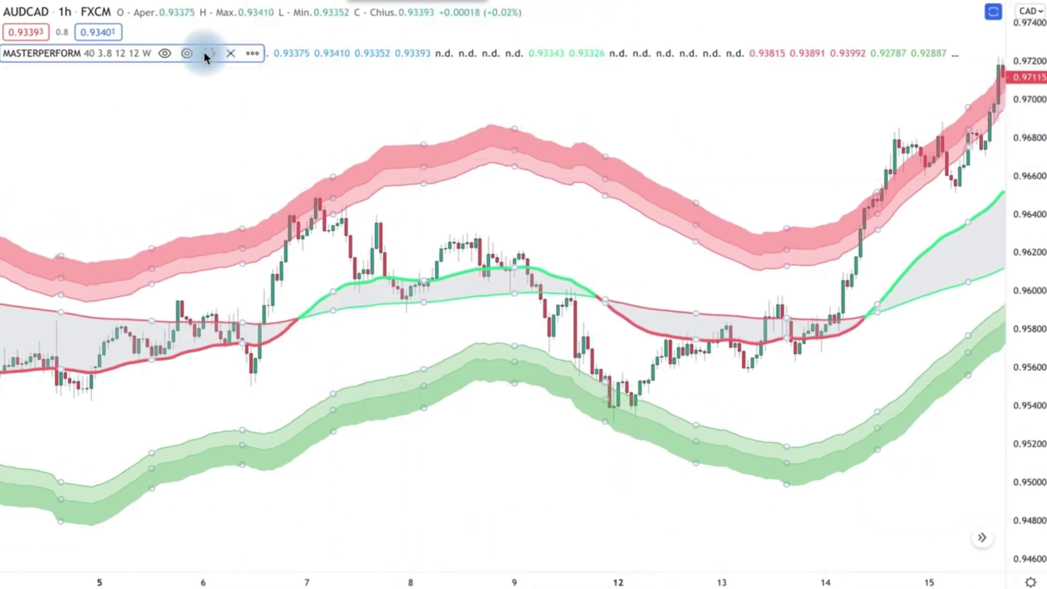
Step: Swap TREND CLOUD for the Sniper line in MASTERPERFORM settings
left_click(188, 53)
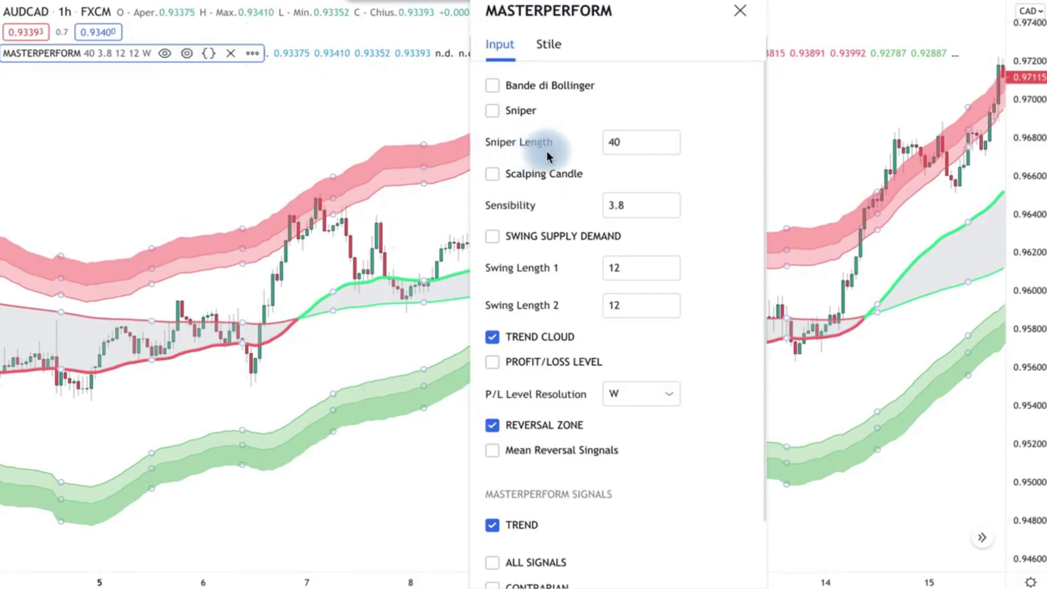
left_click(558, 338)
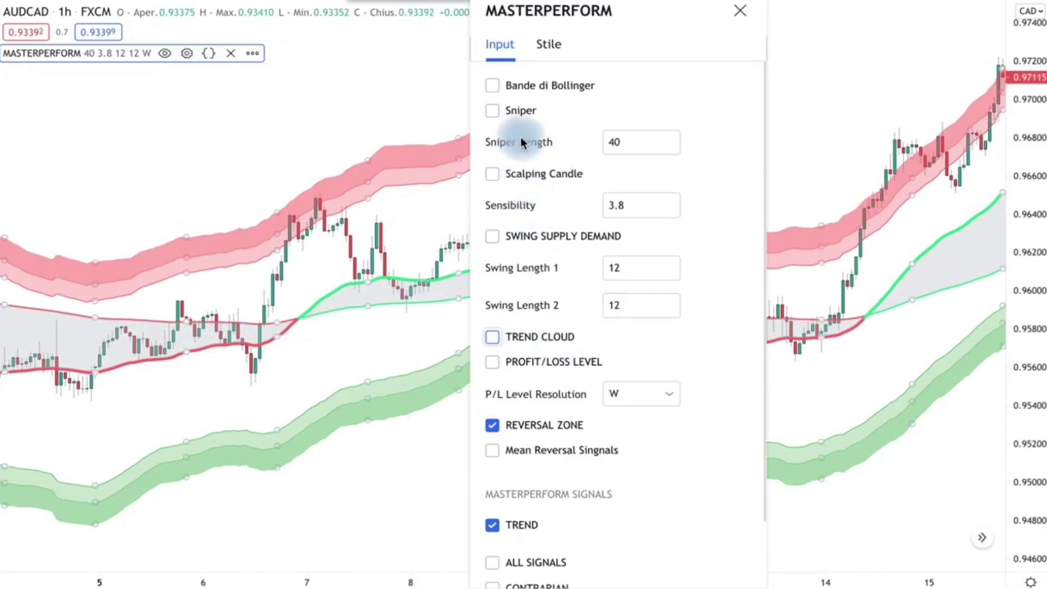
left_click(515, 112)
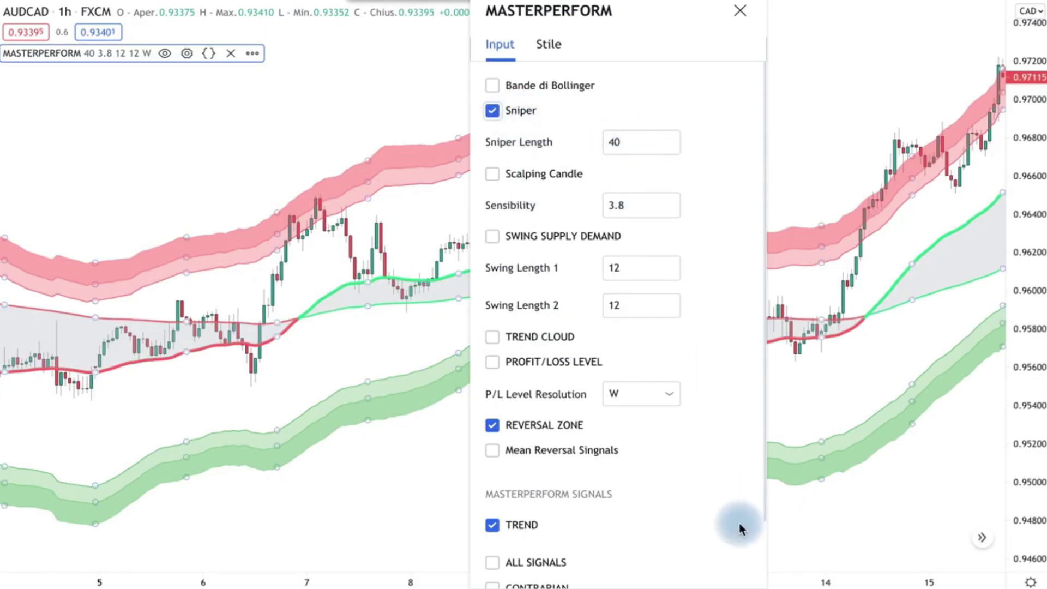
key("Escape")
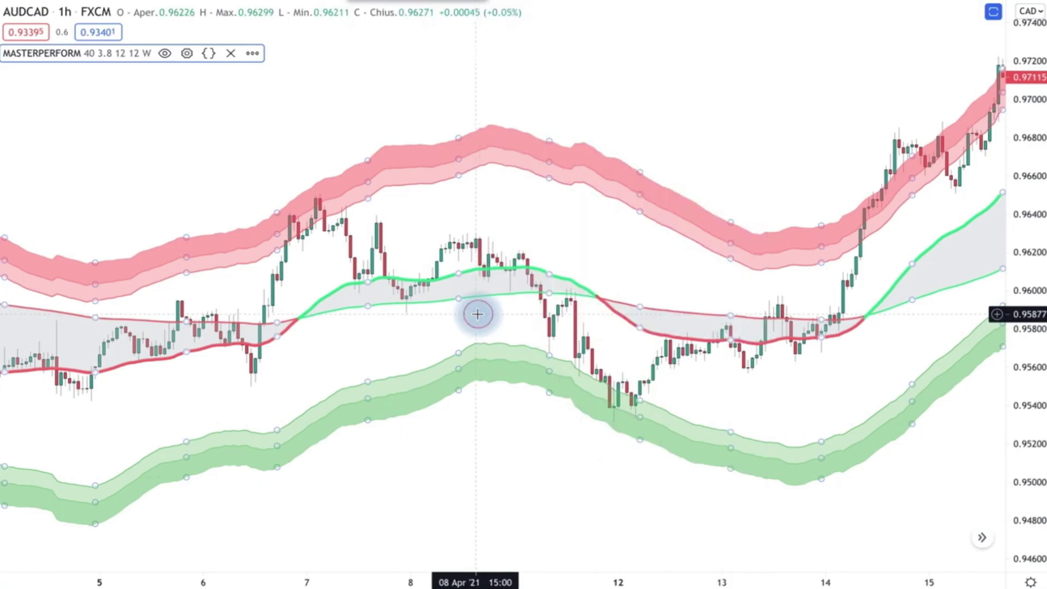
Step: Scroll the chart back to earlier bars and reopen the MASTERPERFORM settings
scroll(487, 313, "left", 15)
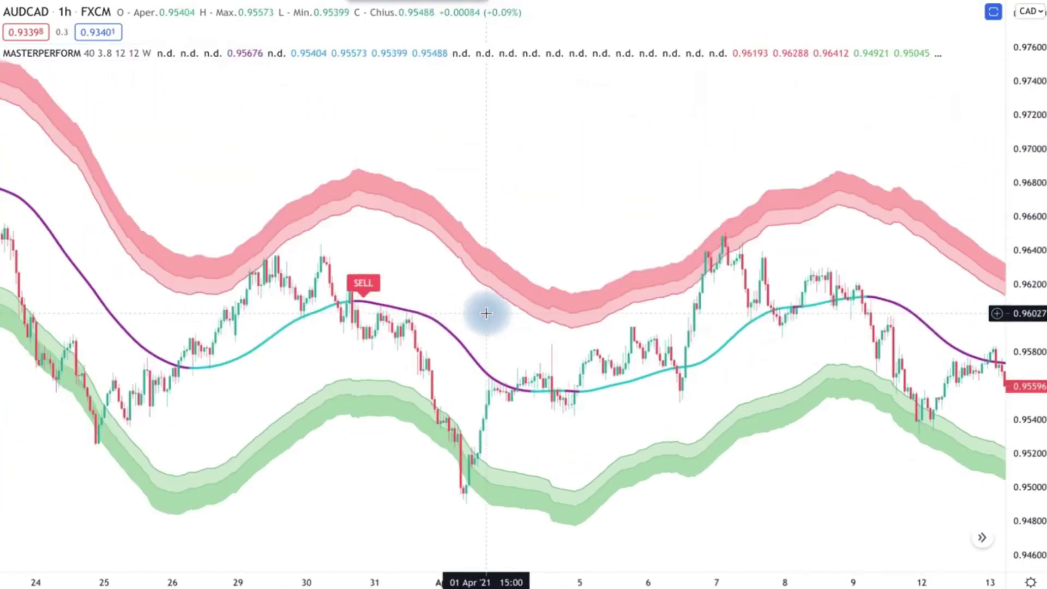
scroll(502, 292, "left", 5)
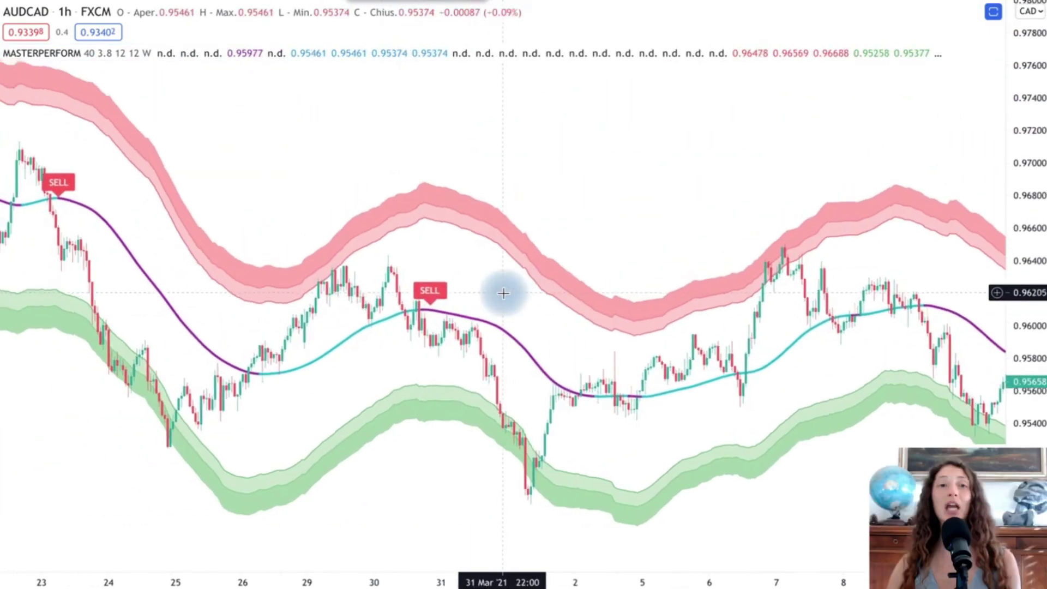
scroll(577, 302, "left", 2)
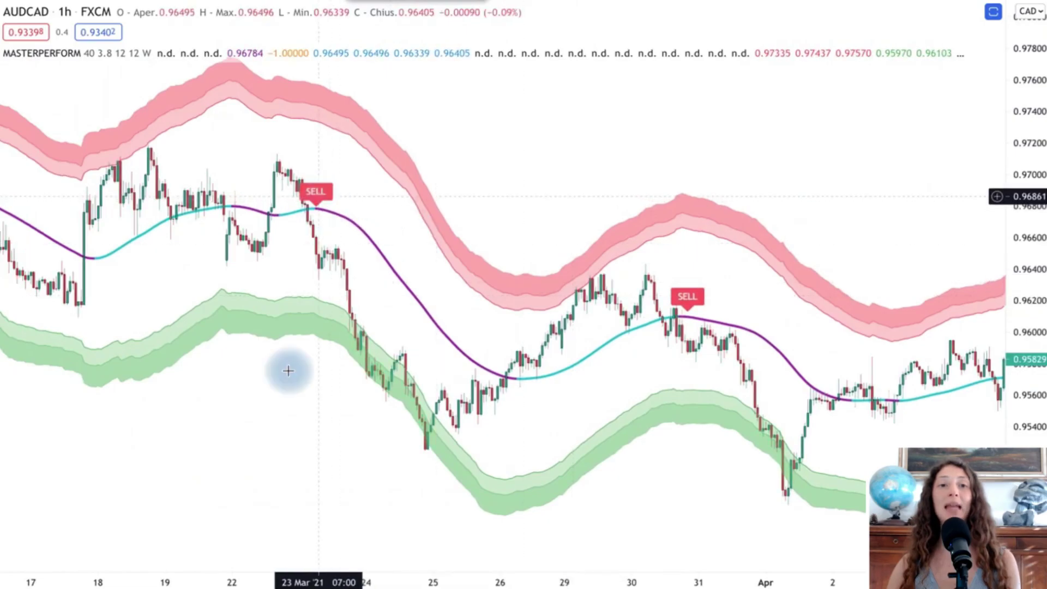
mouse_move(139, 55)
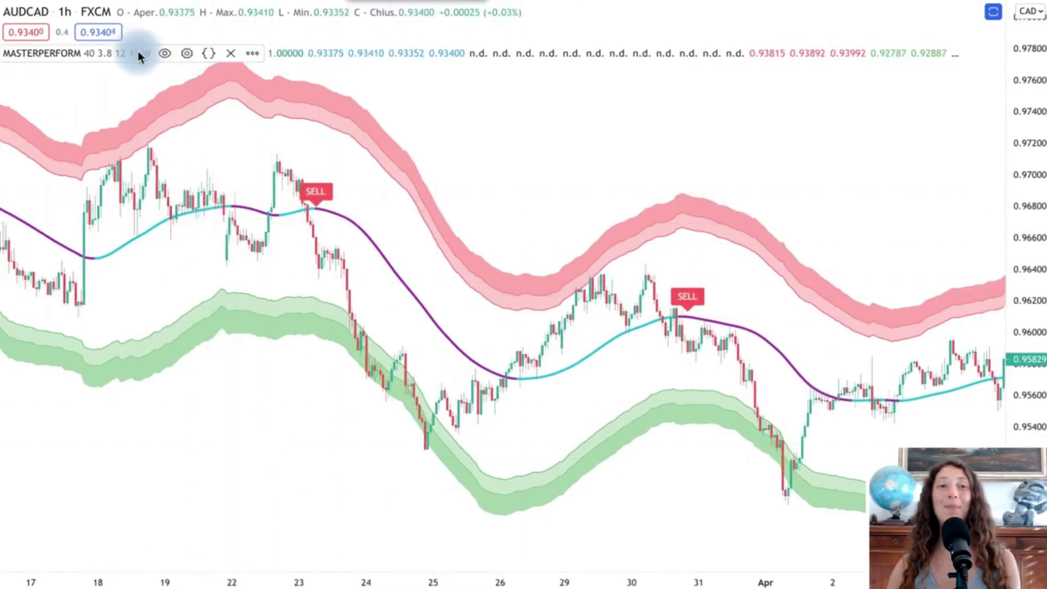
left_click(185, 53)
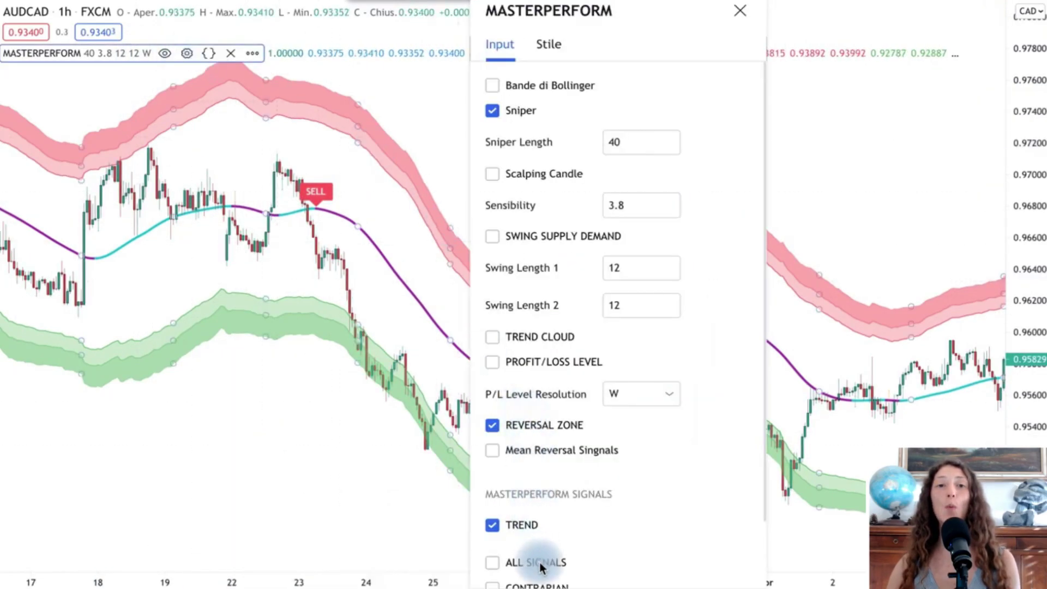
Step: Switch MASTERPERFORM from TREND to ALL SIGNALS and scroll back to earlier dates
left_click(524, 528)
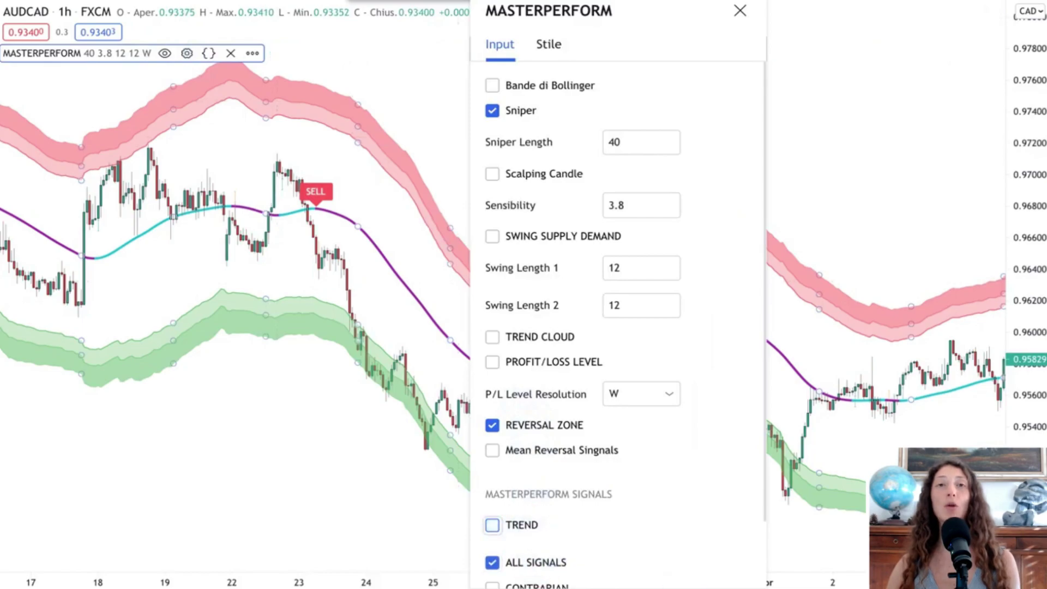
key("Escape")
scroll(404, 326, "left", 10)
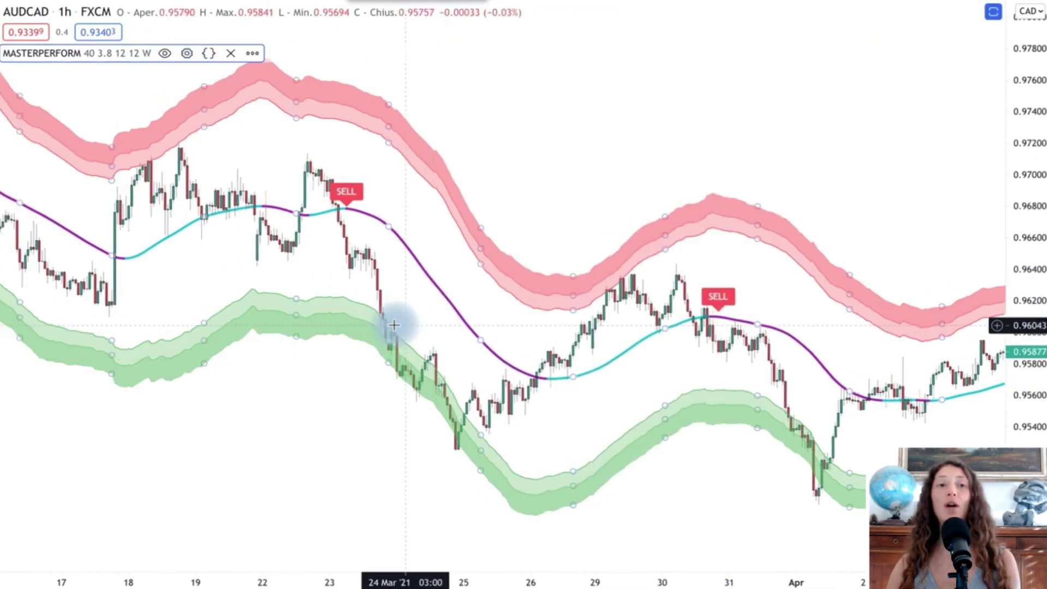
scroll(413, 330, "left", 2)
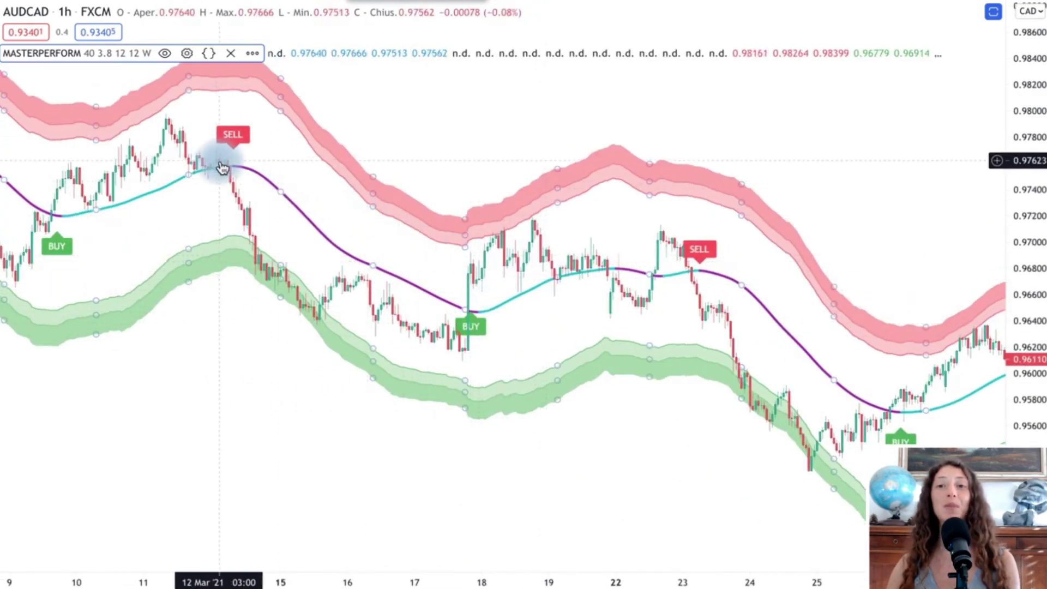
scroll(222, 159, "left", 8)
scroll(252, 167, "left", 5)
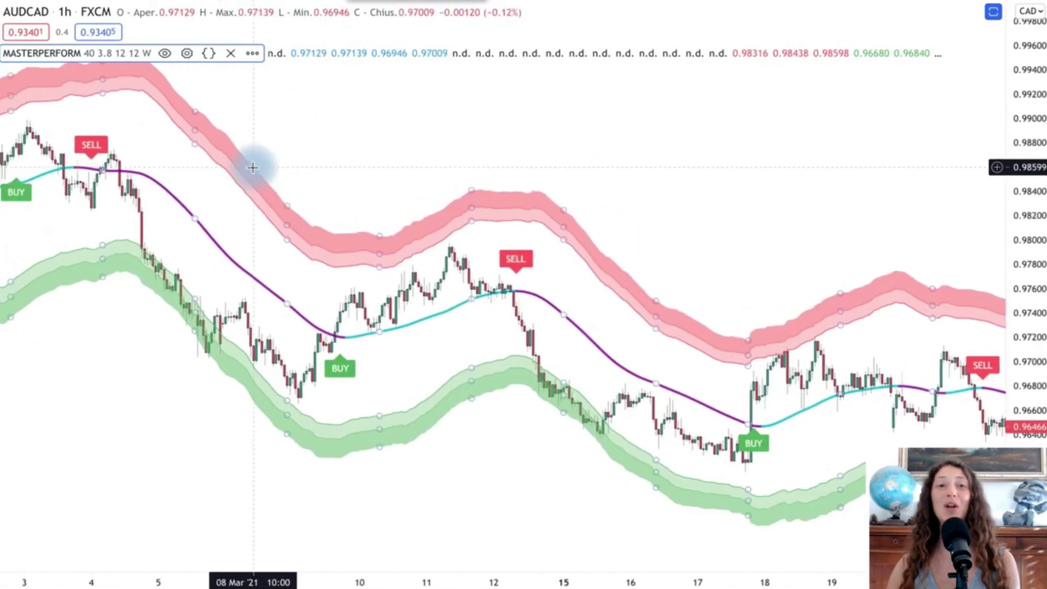